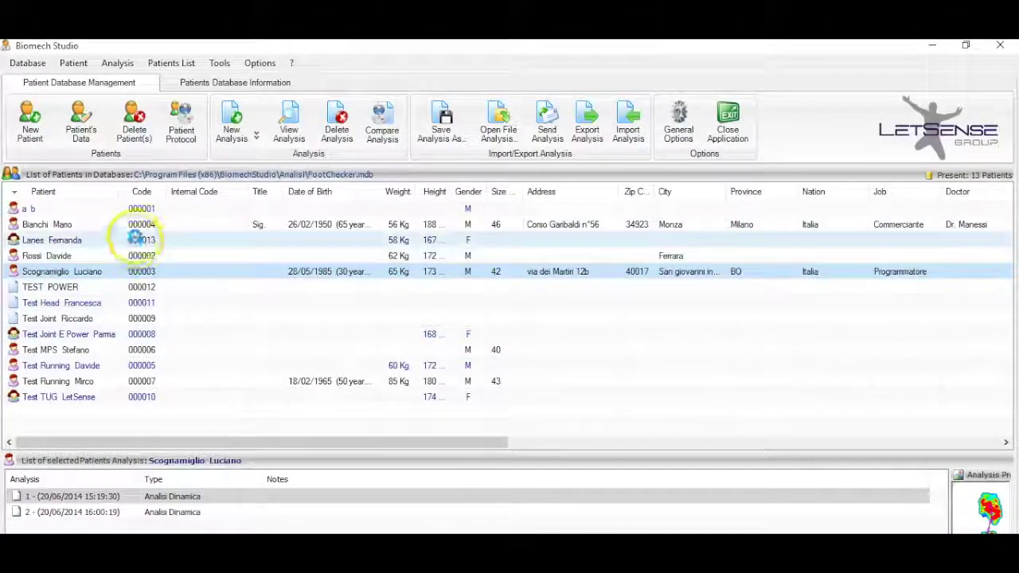
Check an existing patient's data, then start a new patient and correct the name and surname fields.
double_click(141, 224)
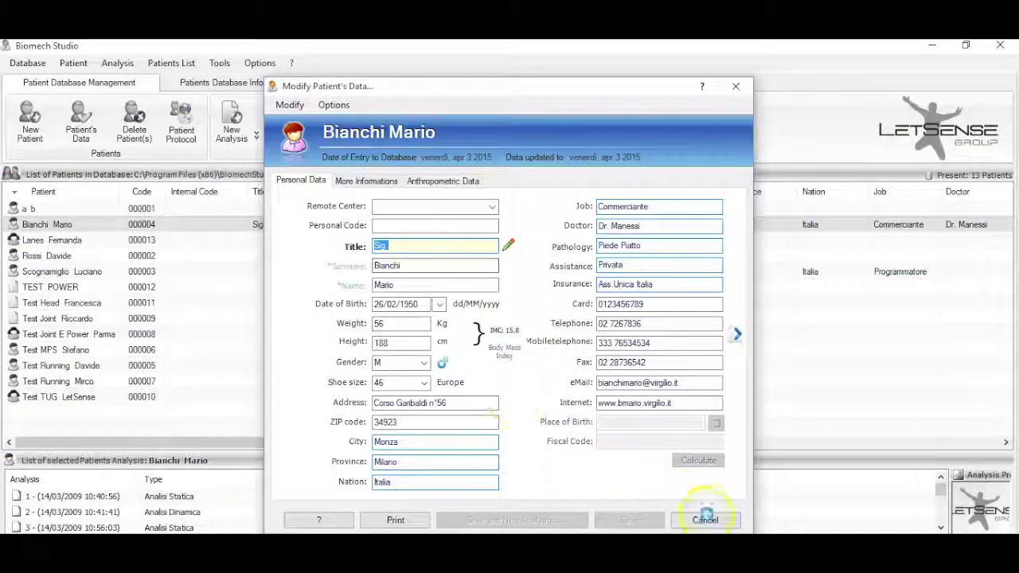
left_click(706, 520)
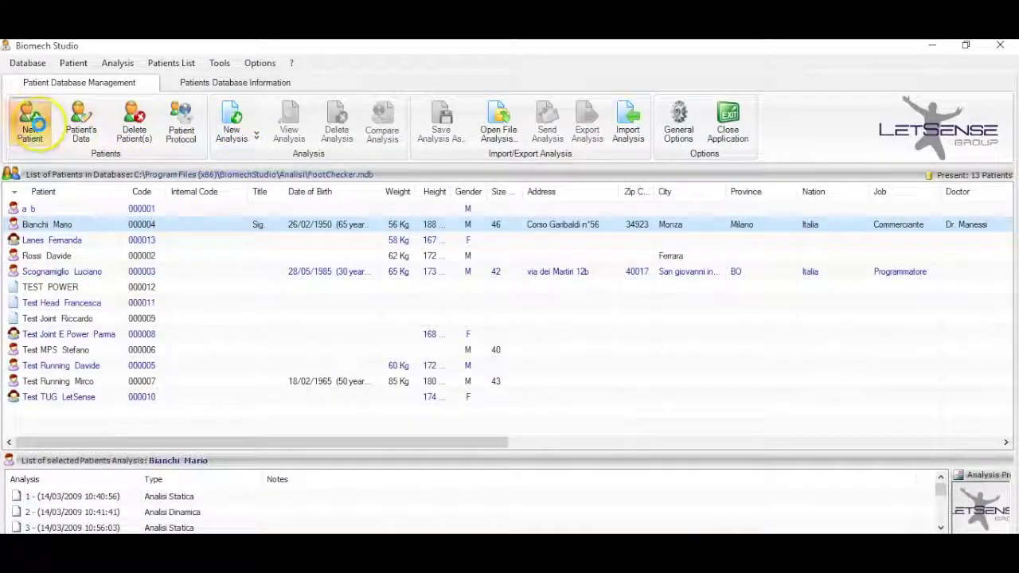
left_click(30, 121)
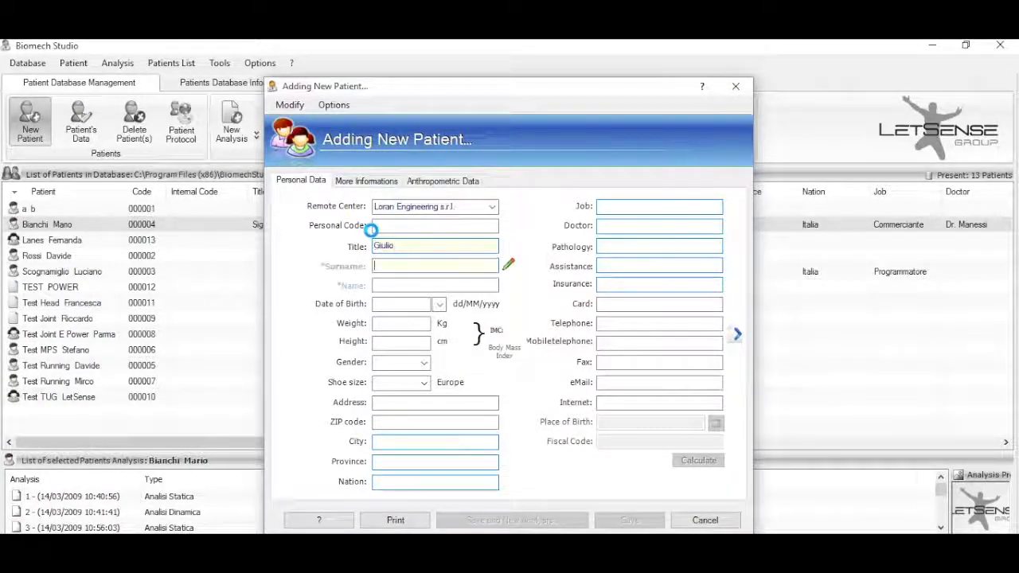
double_click(382, 245)
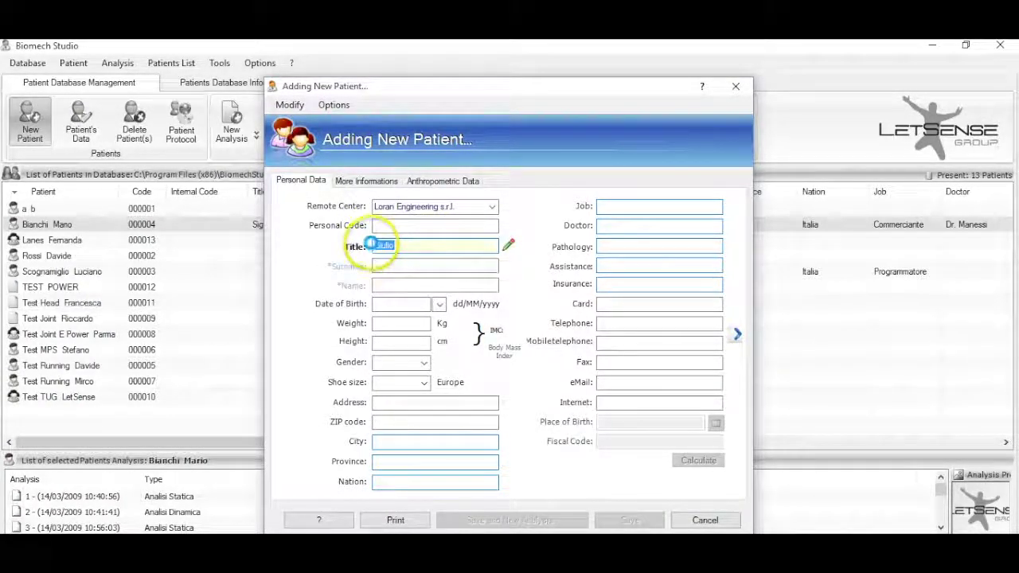
left_click(377, 266)
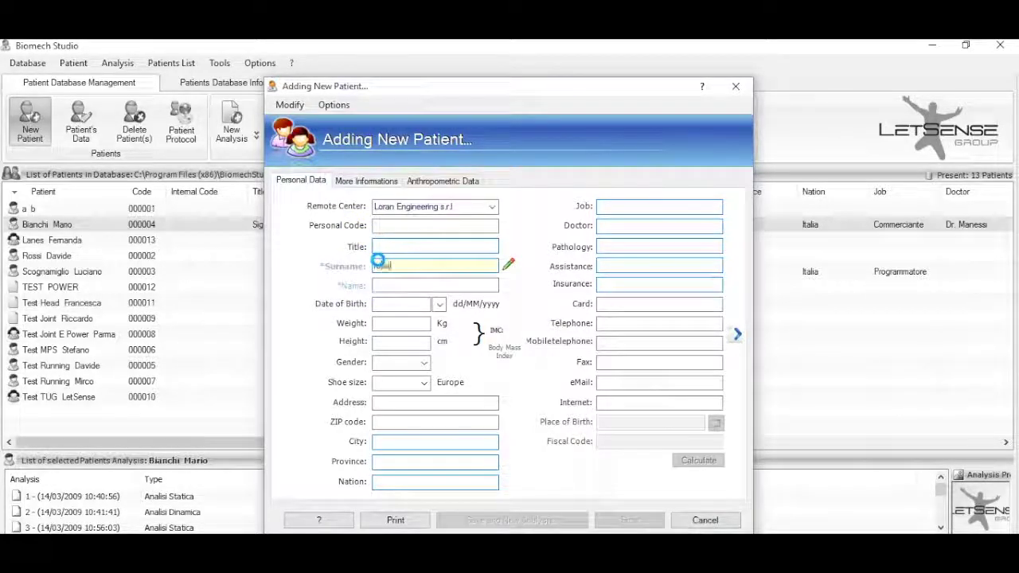
type("giulio")
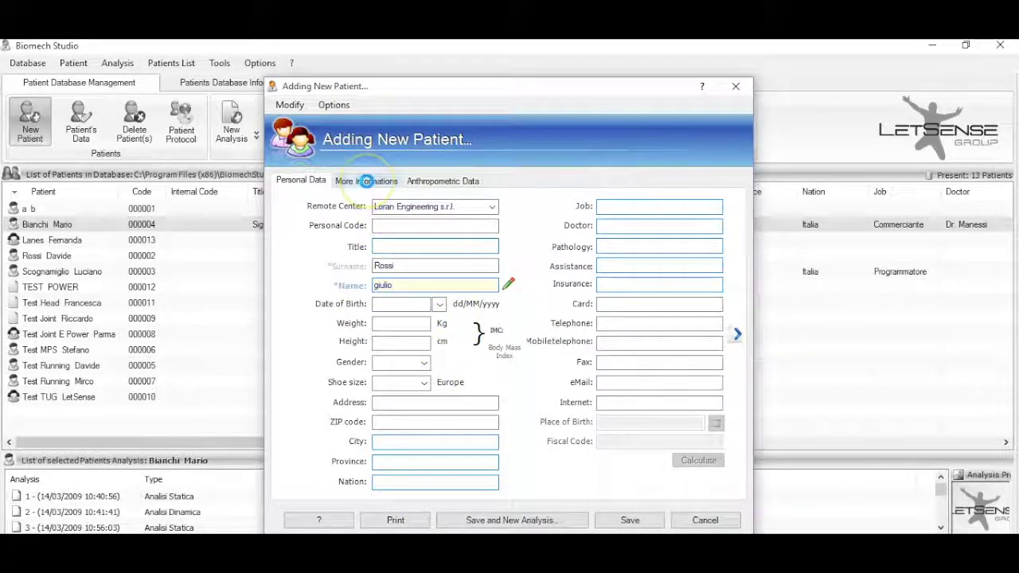
Set the new patient's gender to male after reviewing the additional-information and anthropometric tabs.
left_click(366, 181)
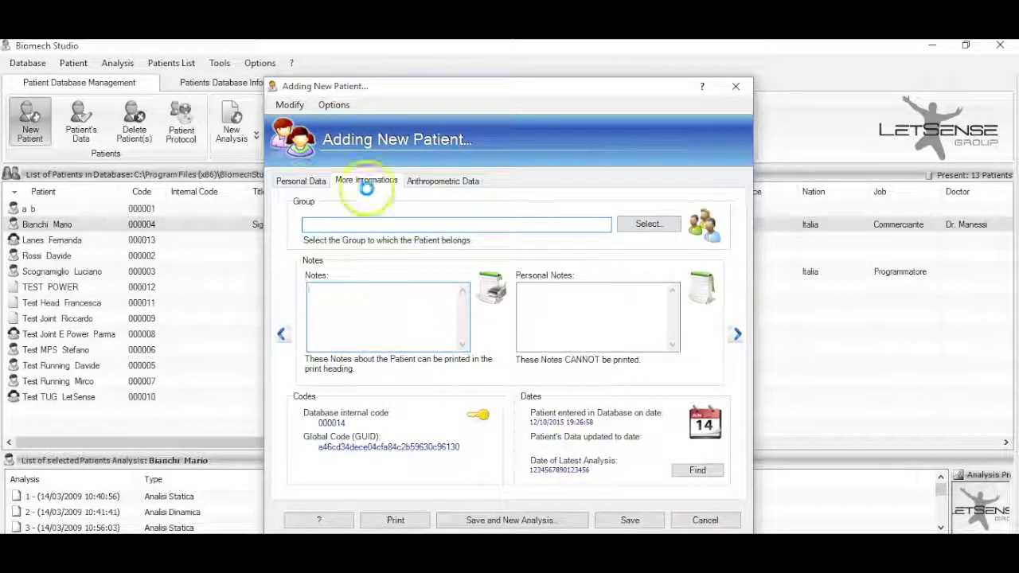
left_click(439, 181)
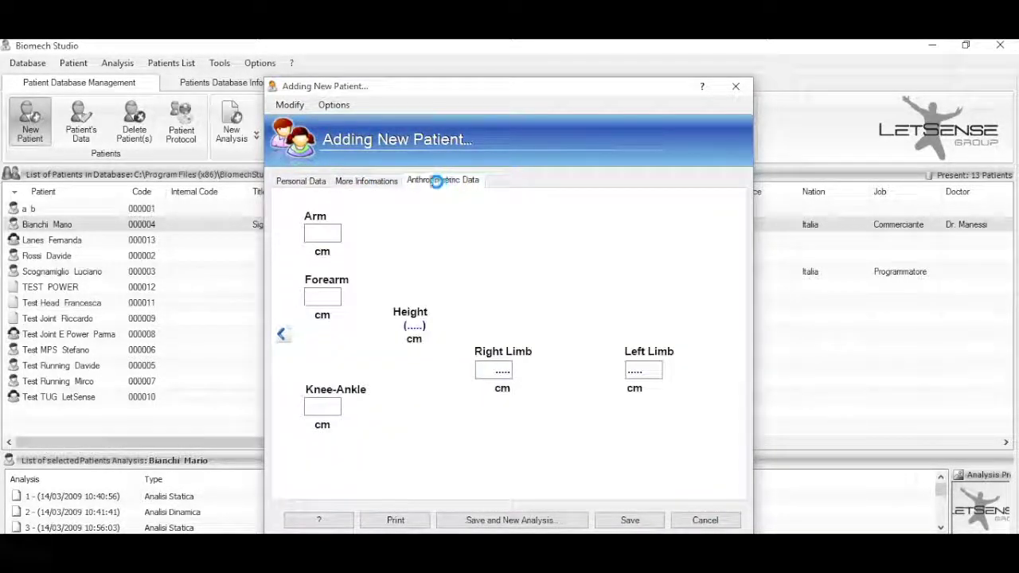
left_click(310, 181)
left_click(439, 303)
left_click(401, 360)
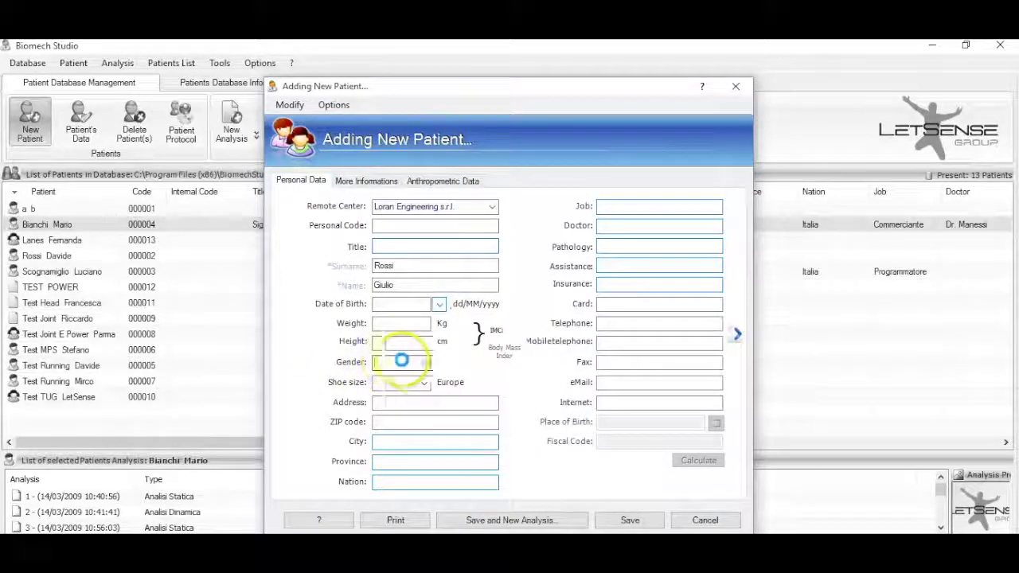
left_click(398, 379)
left_click(432, 179)
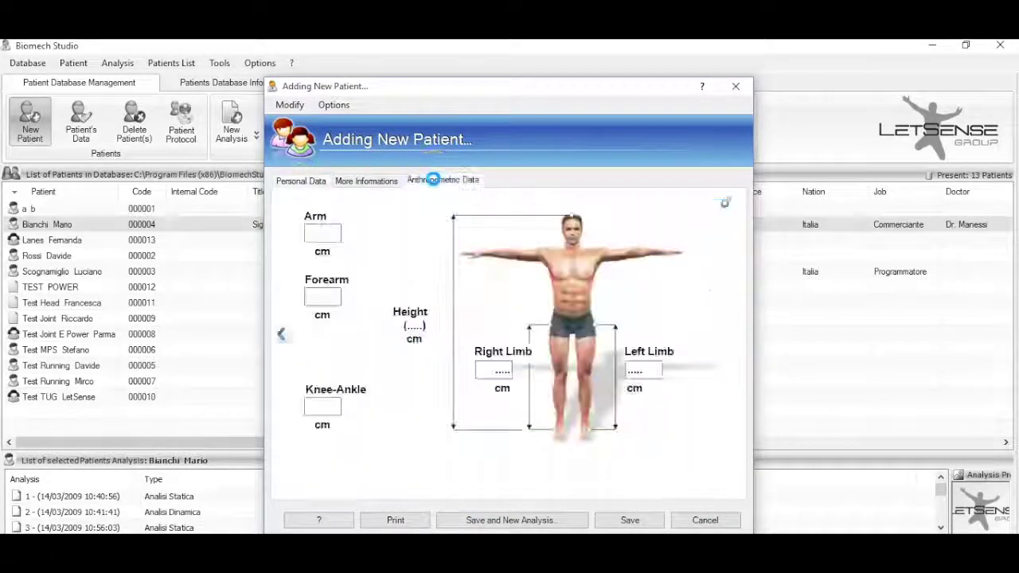
left_click(356, 182)
left_click(301, 180)
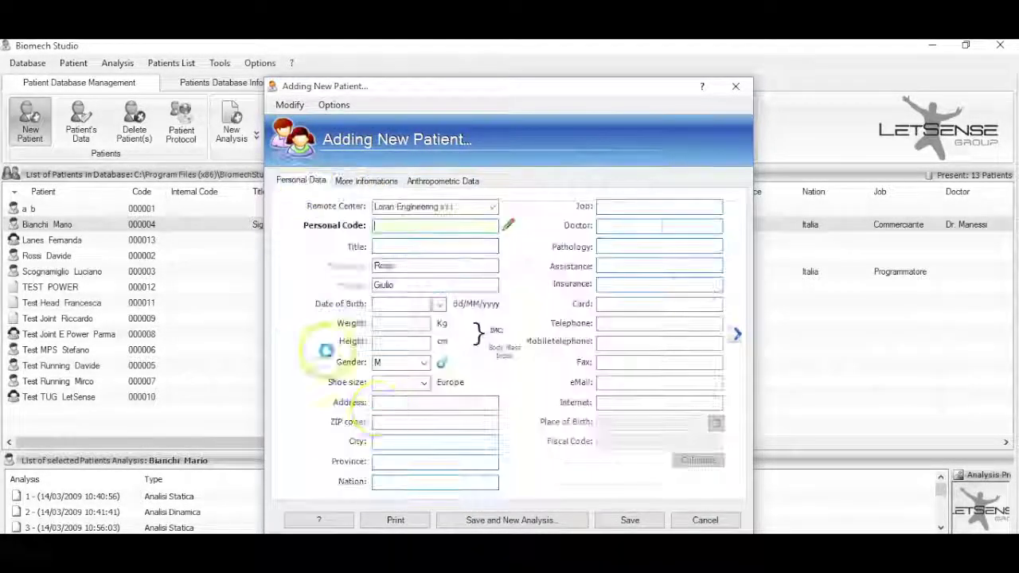
Save and confirm the new patient record, bringing the database to 14 patients, then open an analysis.
left_click(627, 520)
left_click(501, 368)
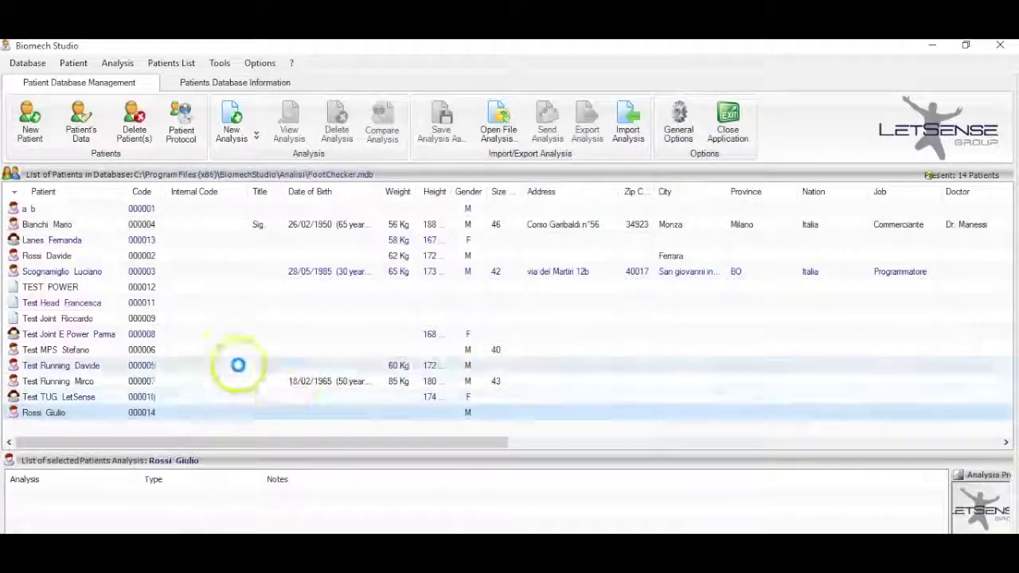
left_click(129, 225)
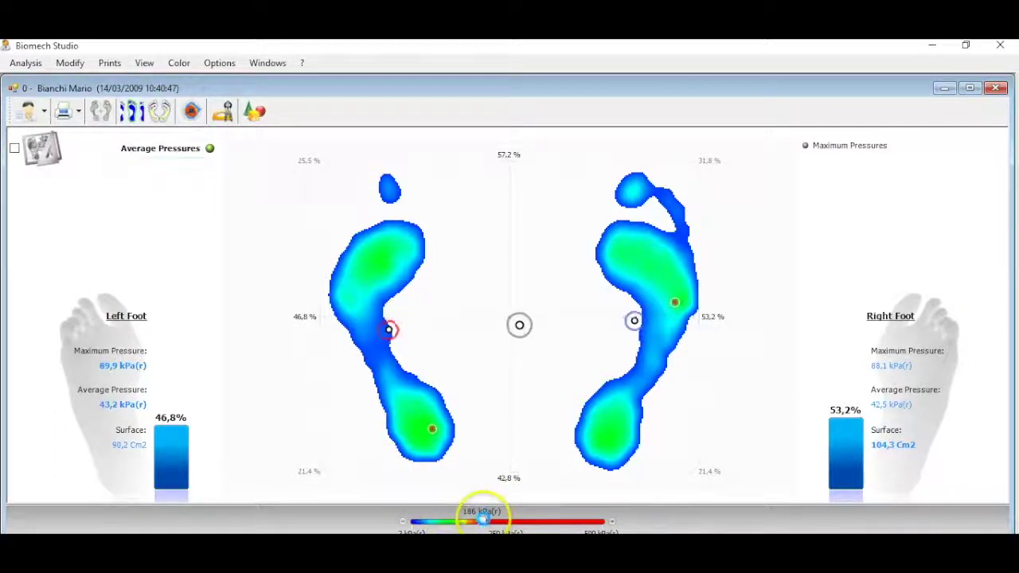
Lower the colour-scale limit to 98 kPa and display maximum pressures for both feet.
left_click_drag(509, 519, 449, 518)
mouse_move(418, 422)
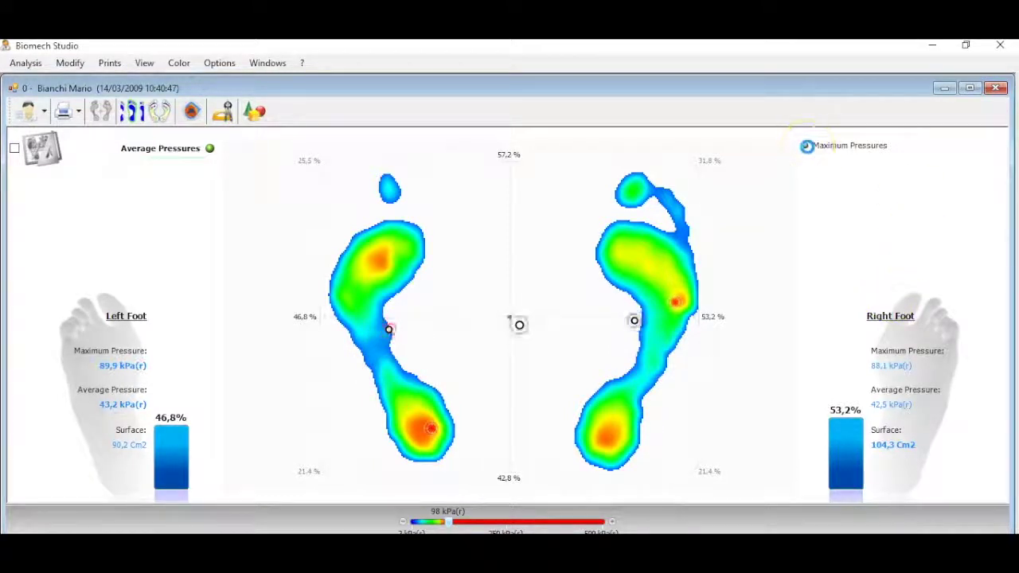
left_click(214, 153)
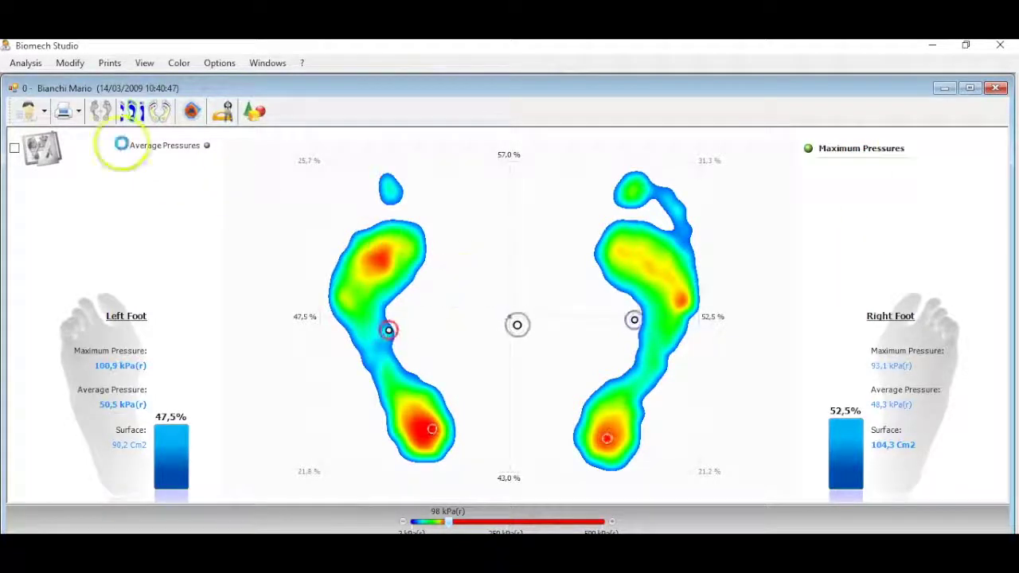
left_click(131, 112)
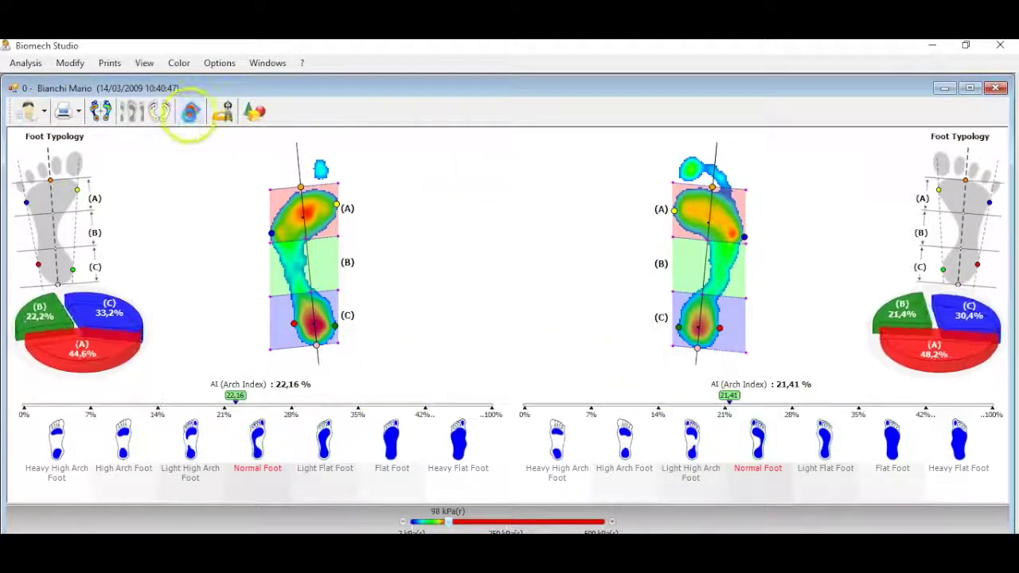
Show the foot-area table with Max Pres. and Average Pres. hidden, leaving surface and force.
left_click(163, 112)
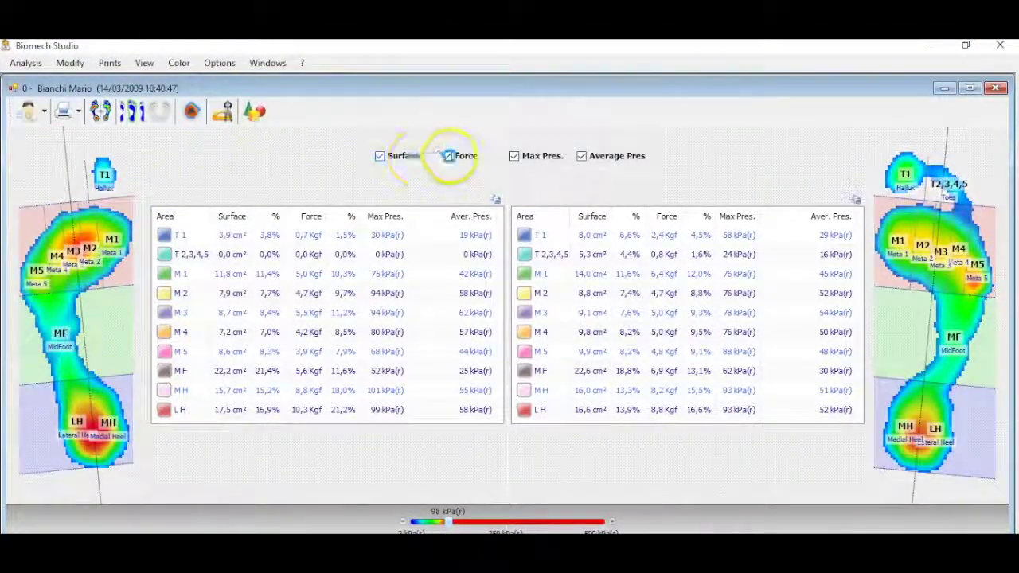
left_click(513, 156)
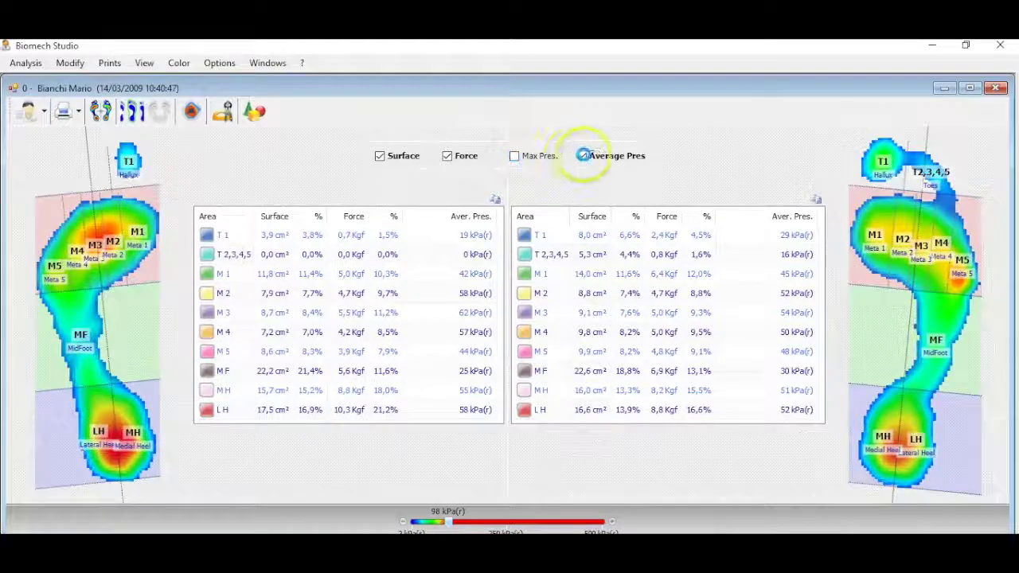
left_click(583, 155)
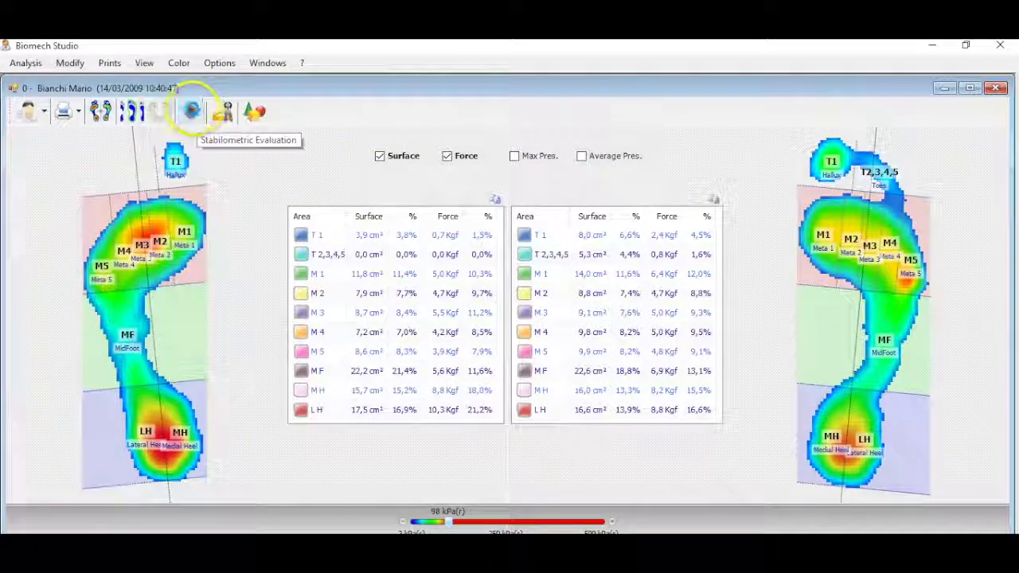
left_click(192, 111)
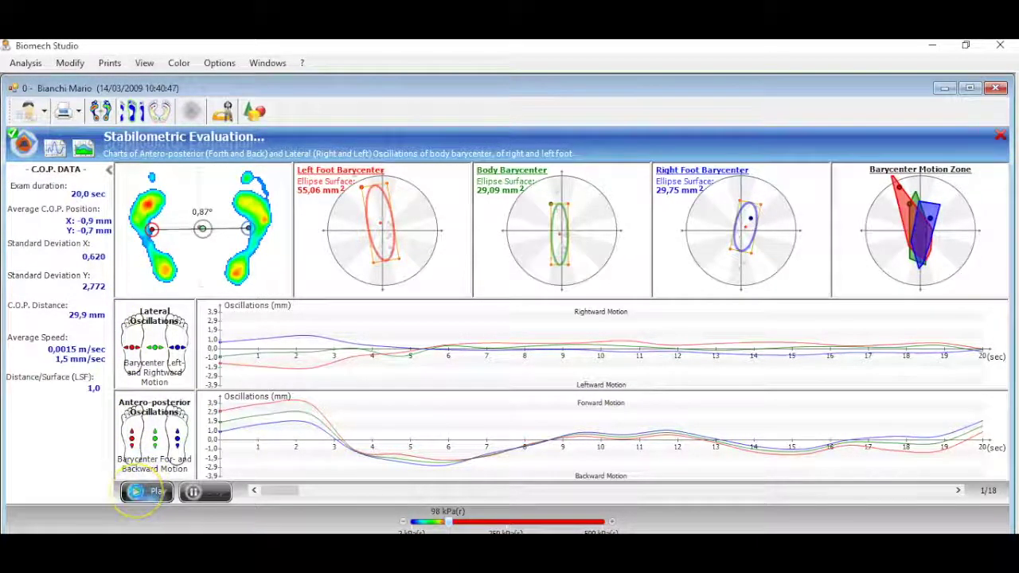
Play and stop the body-sway playback, then rotate the 3D footprints.
left_click(136, 492)
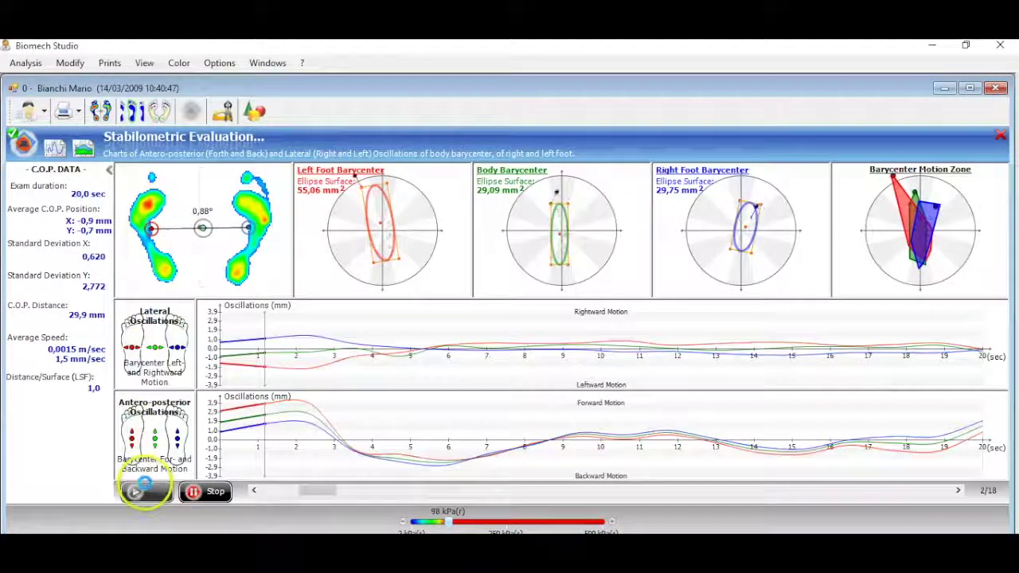
left_click(194, 491)
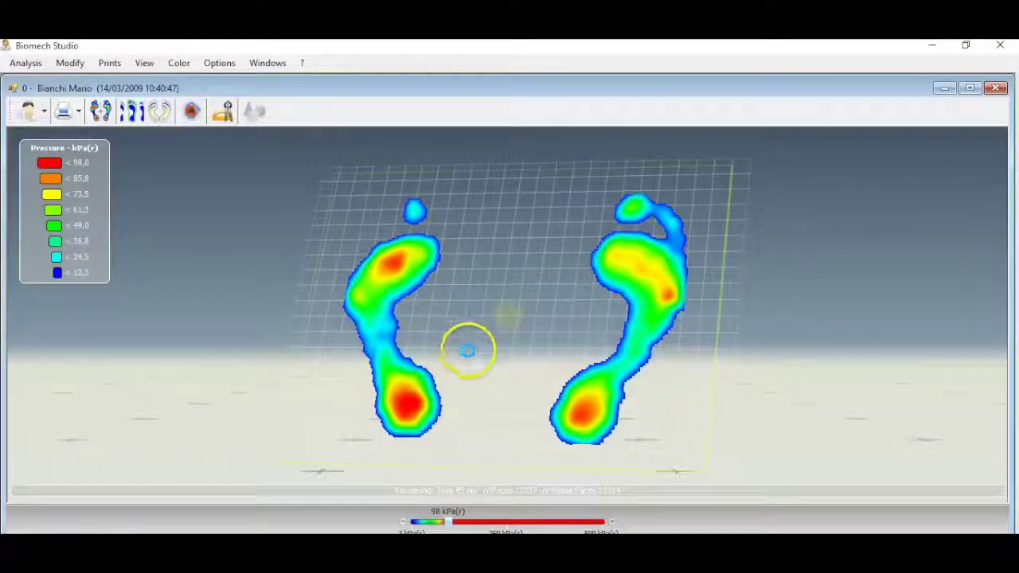
left_click_drag(467, 348, 461, 276)
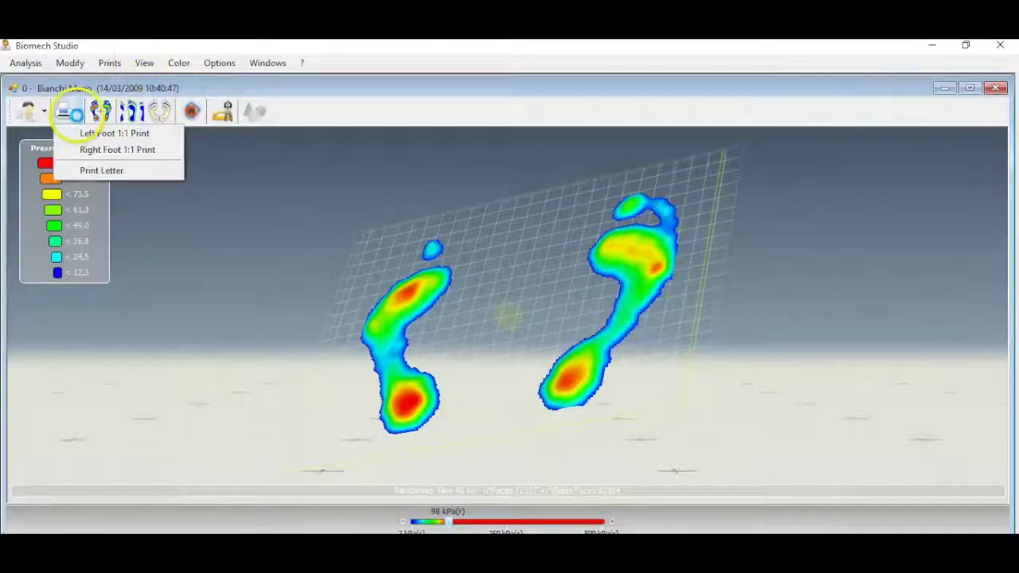
Look at the doctors and letters list, then return to the 2D pressure maps.
left_click(95, 170)
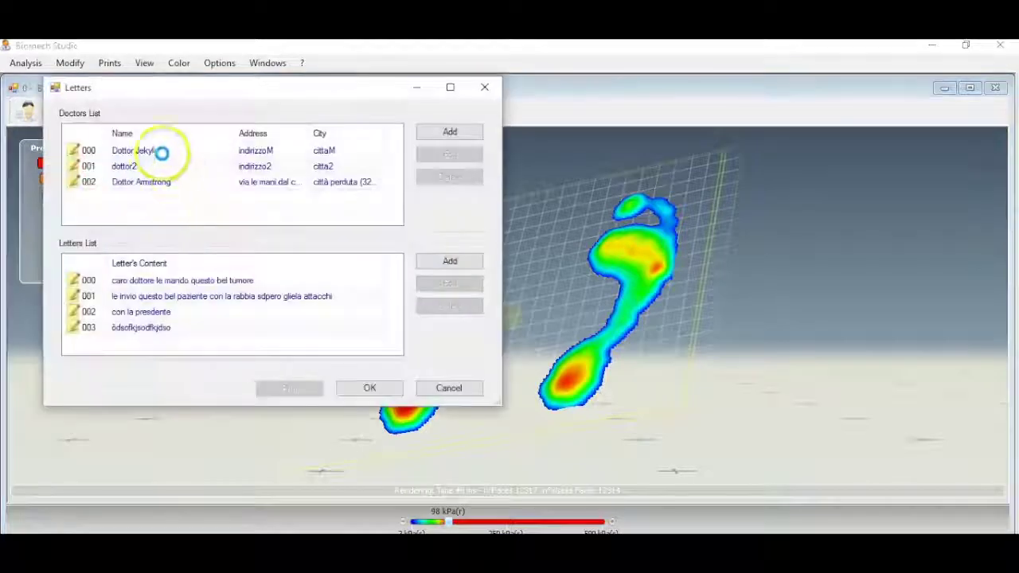
left_click(371, 388)
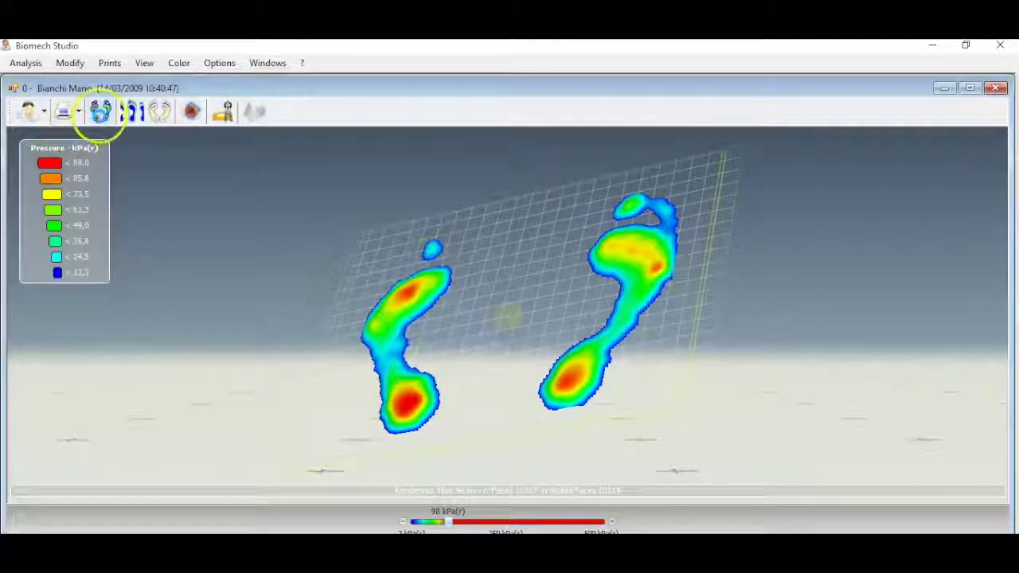
left_click(100, 108)
Print-preview the pressure report, then close the analysis saving its changes.
left_click(31, 114)
left_click(578, 363)
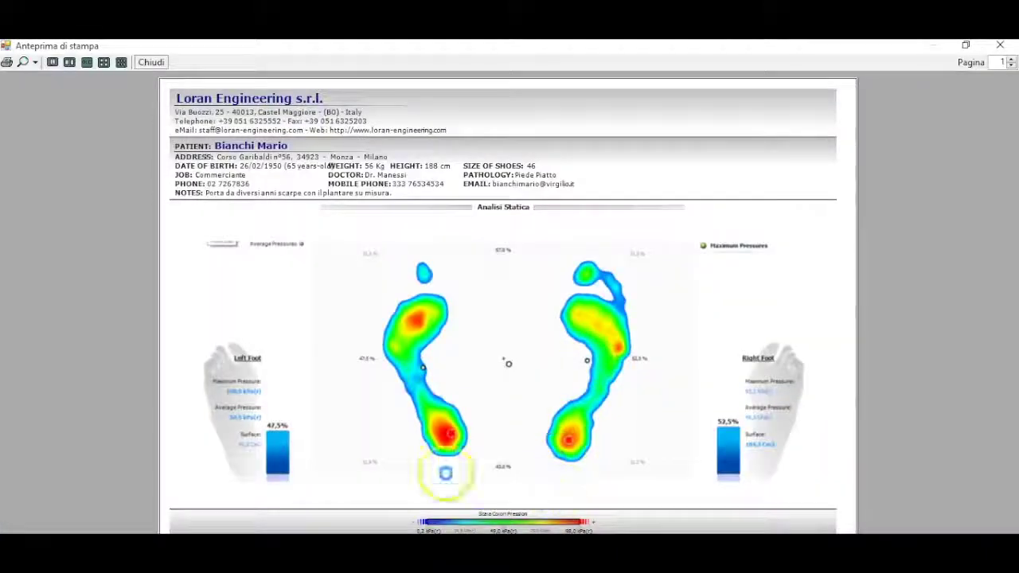
left_click(149, 63)
left_click(996, 88)
left_click(489, 369)
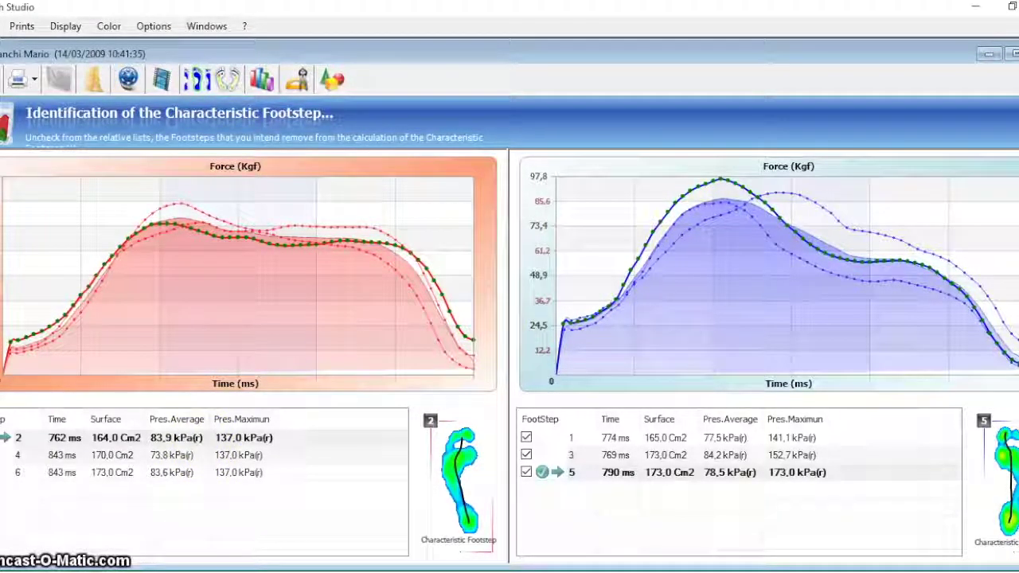
Select left footstep 2 in the characteristic-footstep identification view.
left_click(10, 438)
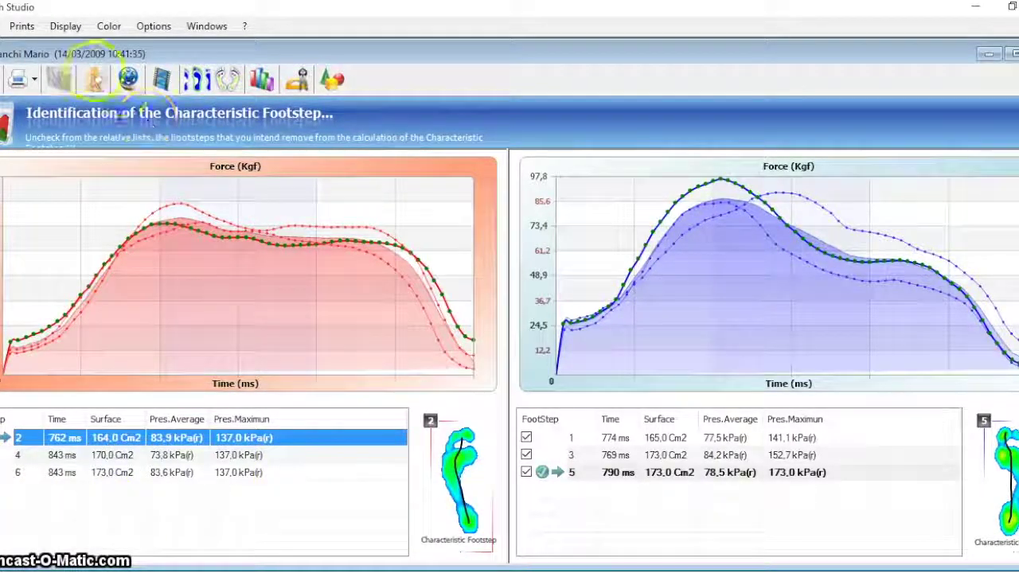
Enlarge both Maximum Pressure images and raise the colour-scale threshold to 167 kPa(r).
left_click(93, 79)
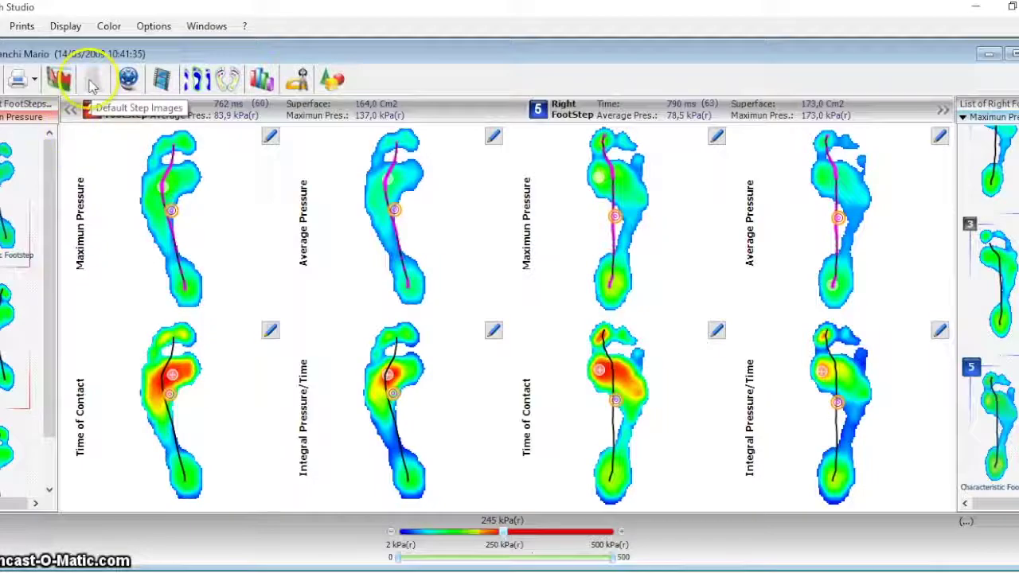
double_click(168, 223)
double_click(647, 294)
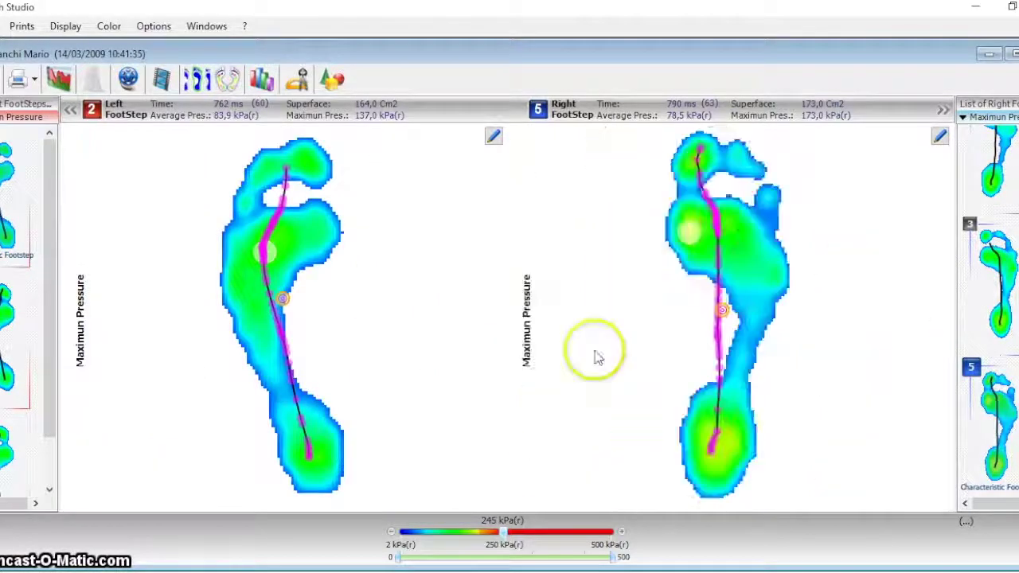
left_click_drag(473, 536, 470, 535)
double_click(725, 265)
double_click(299, 275)
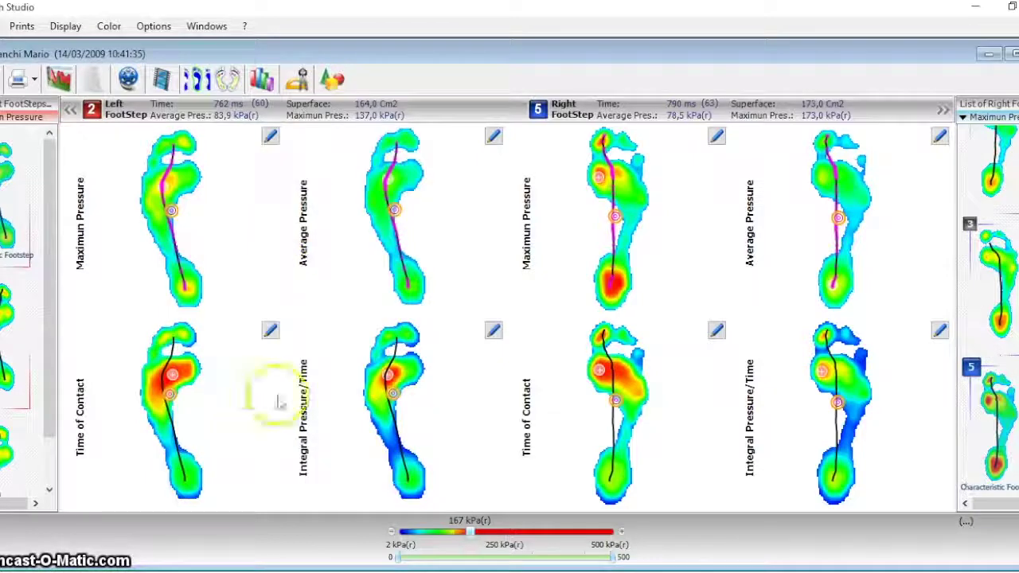
Enlarge both Integral Pressure/Time maps and toggle the maximum-point curve overlay on and off.
double_click(391, 398)
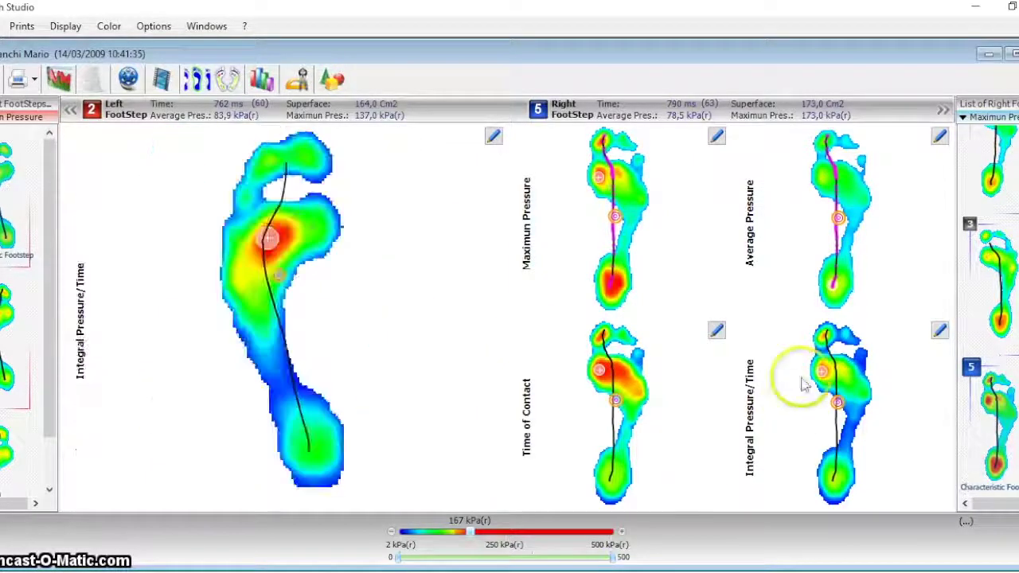
double_click(807, 322)
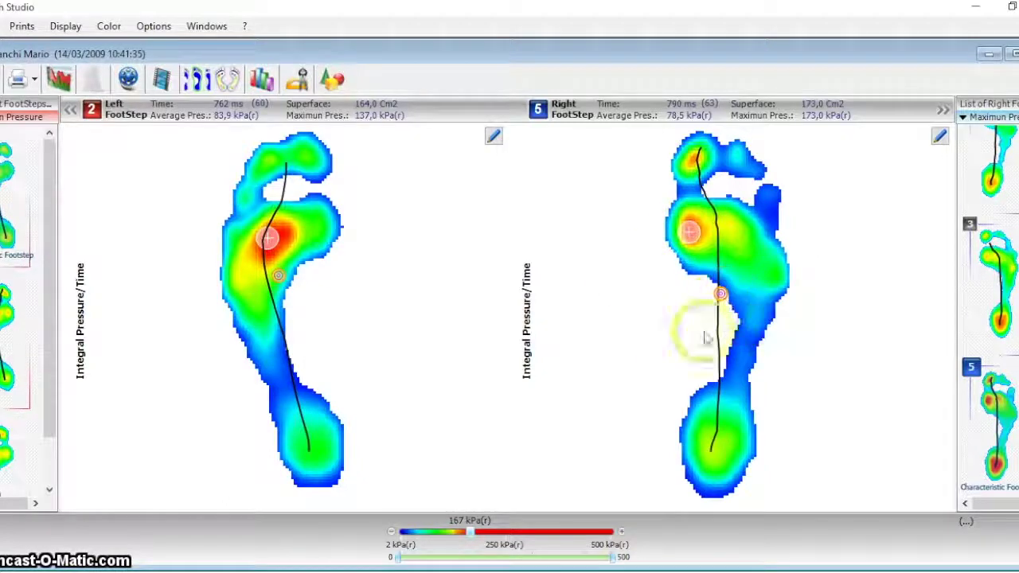
left_click(24, 117)
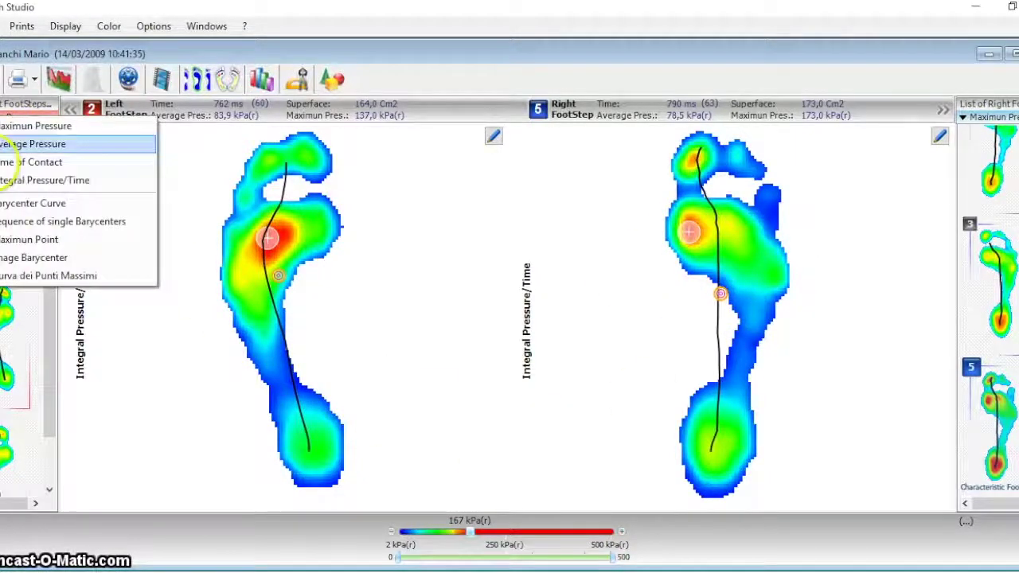
left_click(46, 277)
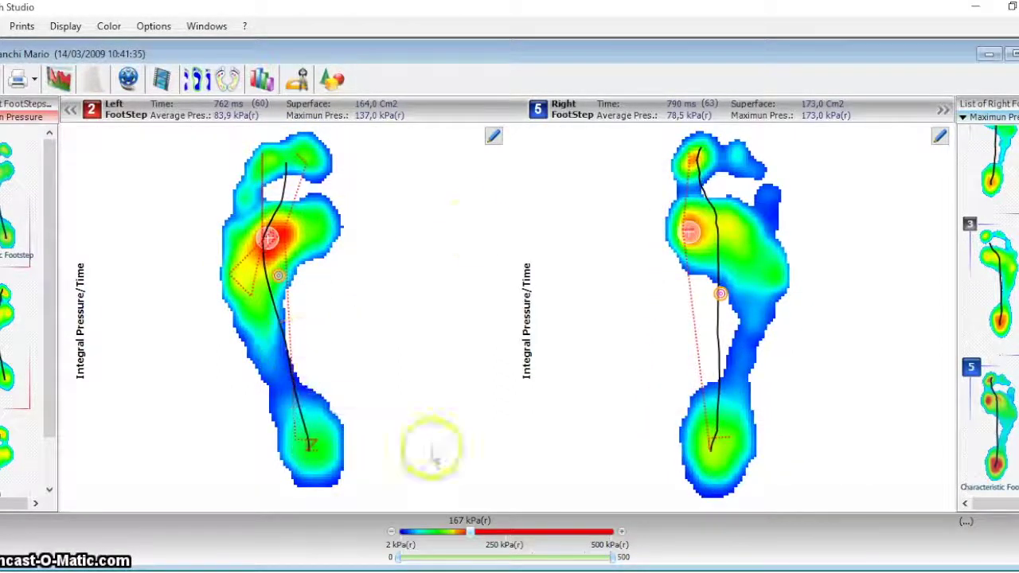
left_click(24, 118)
left_click(134, 183)
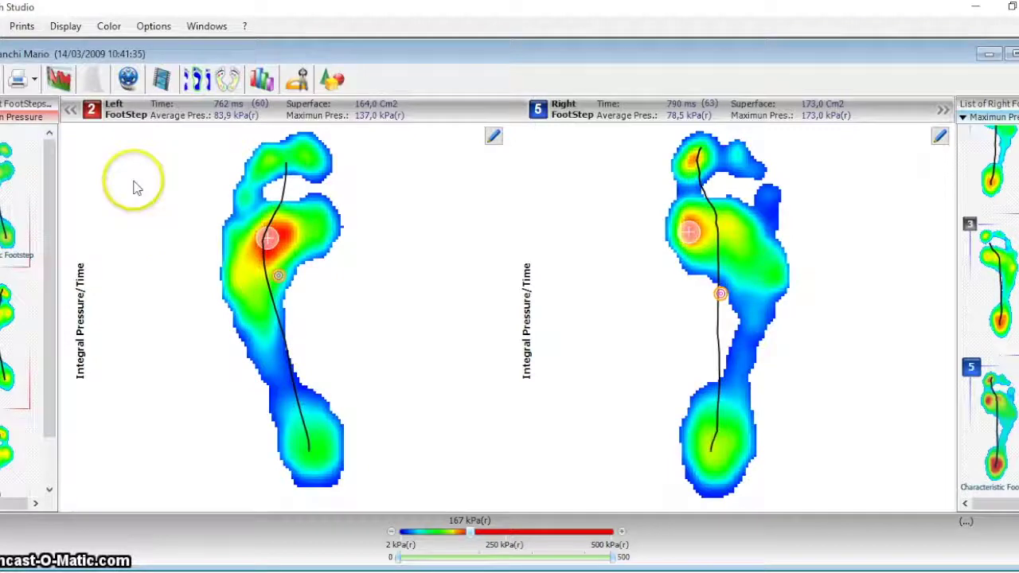
scroll(24, 287, "down", 2)
Show left footstep 6, stop its step video and scrub it to frame 32.
left_click(11, 263)
left_click(16, 422)
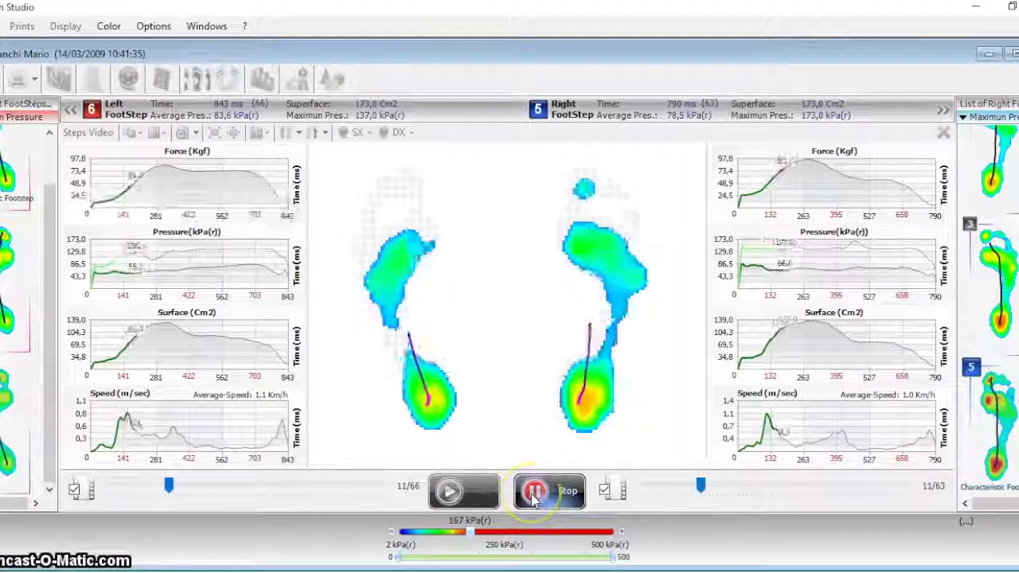
left_click(532, 498)
left_click_drag(143, 183, 191, 252)
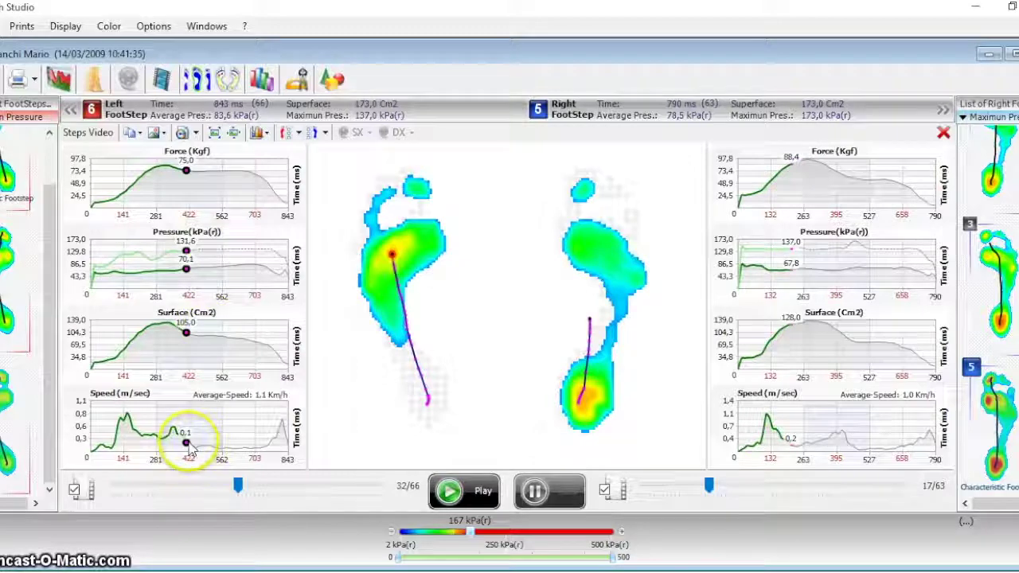
Play both footsteps' videos synchronized, then stop playback and dismiss the video options.
right_click(499, 264)
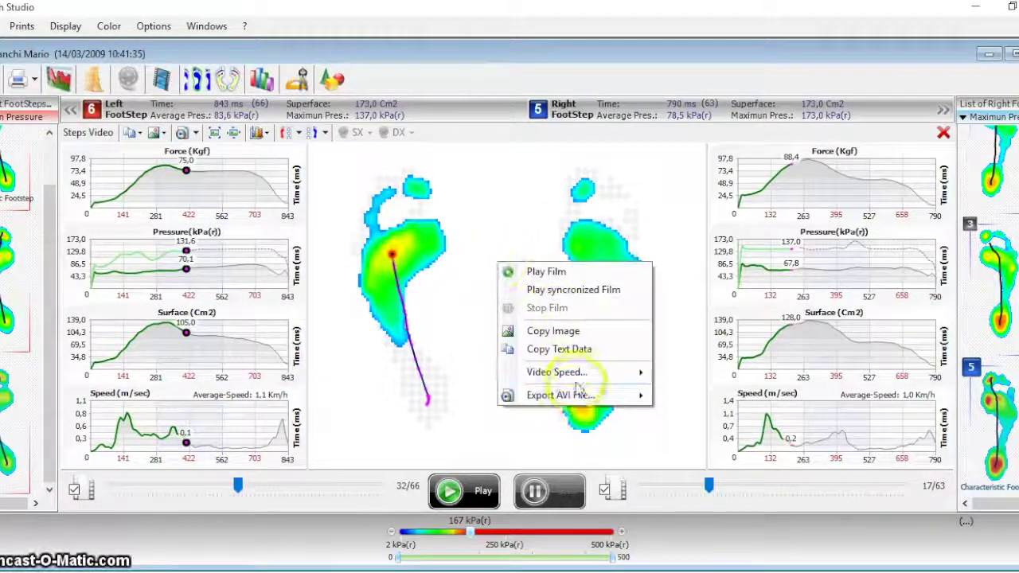
left_click(565, 292)
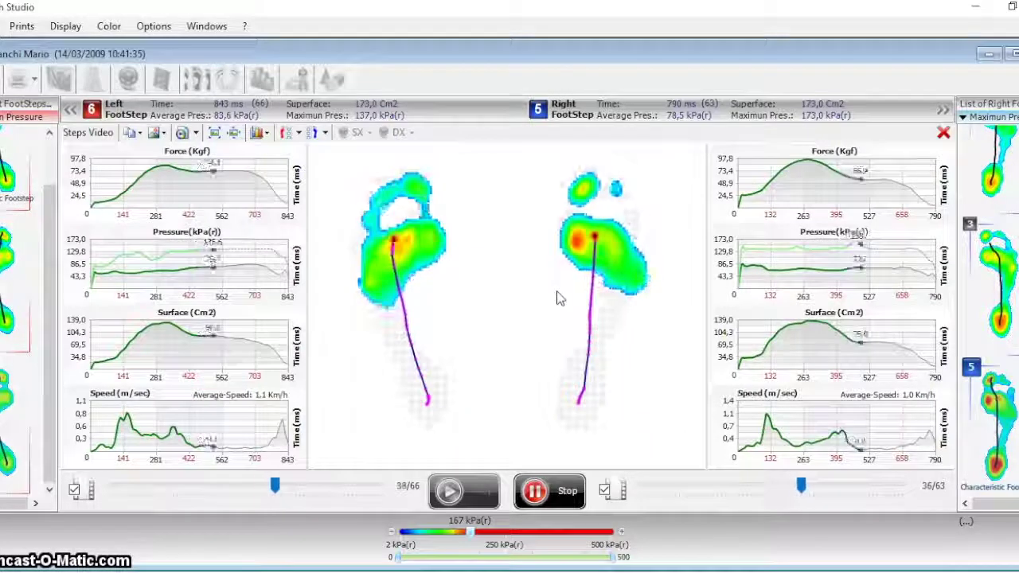
left_click(518, 385)
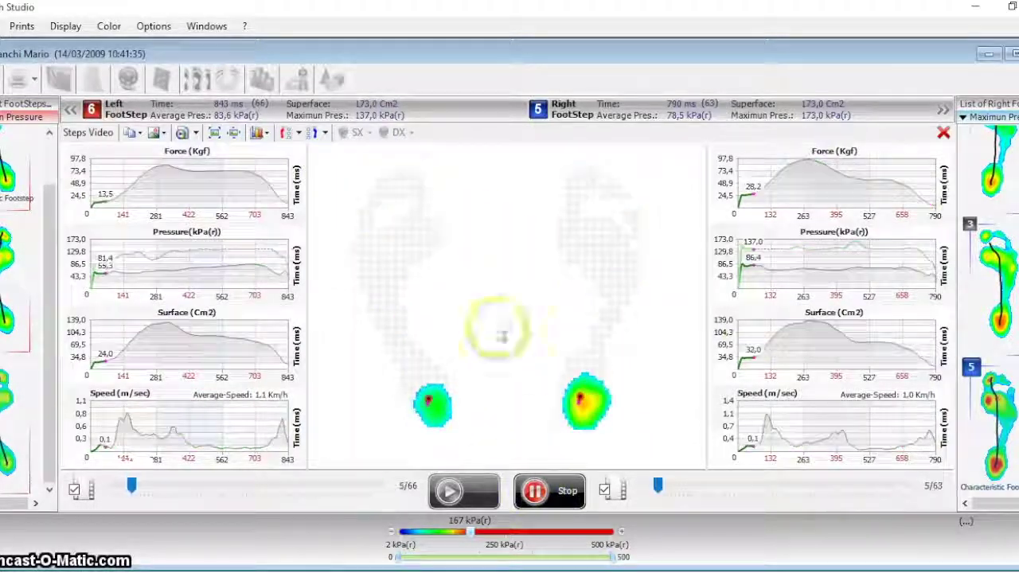
right_click(496, 239)
mouse_move(555, 378)
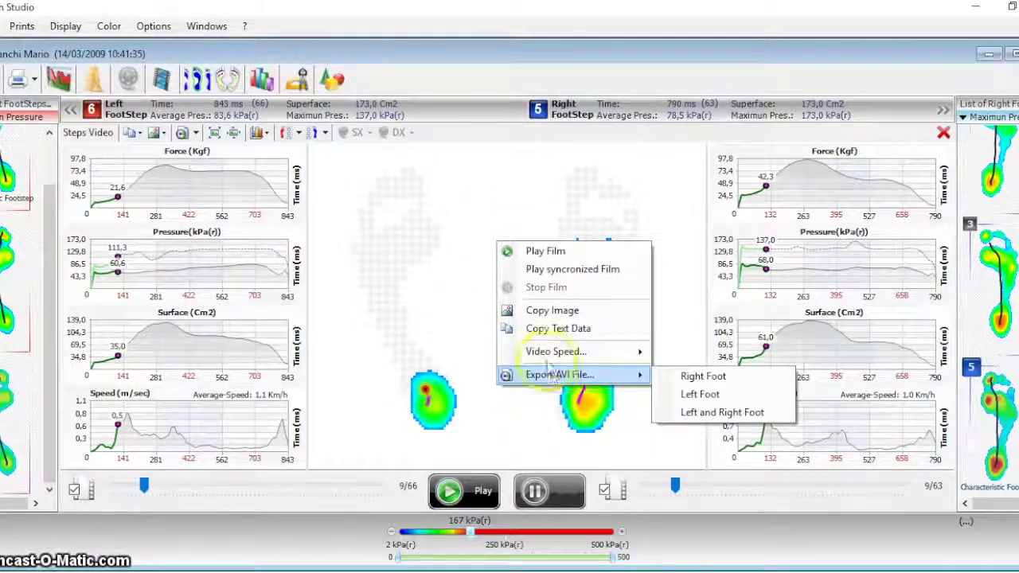
mouse_move(549, 358)
left_click(448, 292)
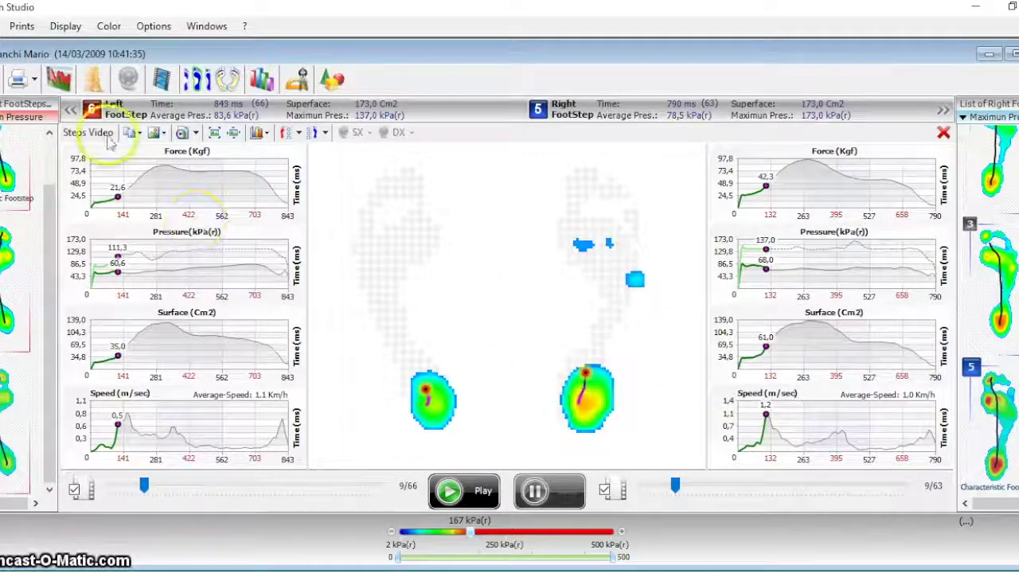
Hide and re-show the Force graph, then begin a new left-foot area of study.
left_click(267, 134)
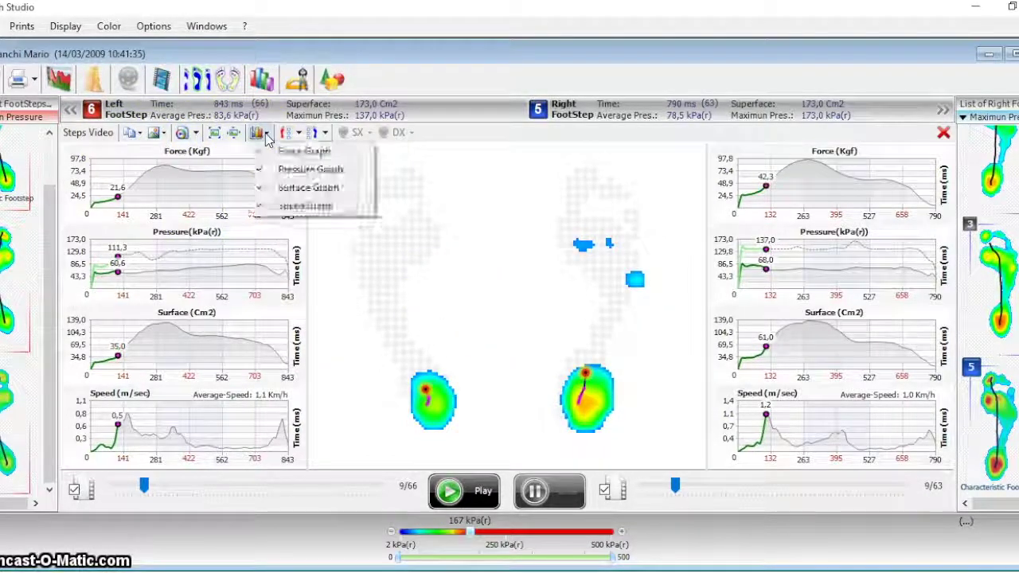
left_click(305, 151)
left_click(268, 134)
left_click(304, 151)
left_click(299, 137)
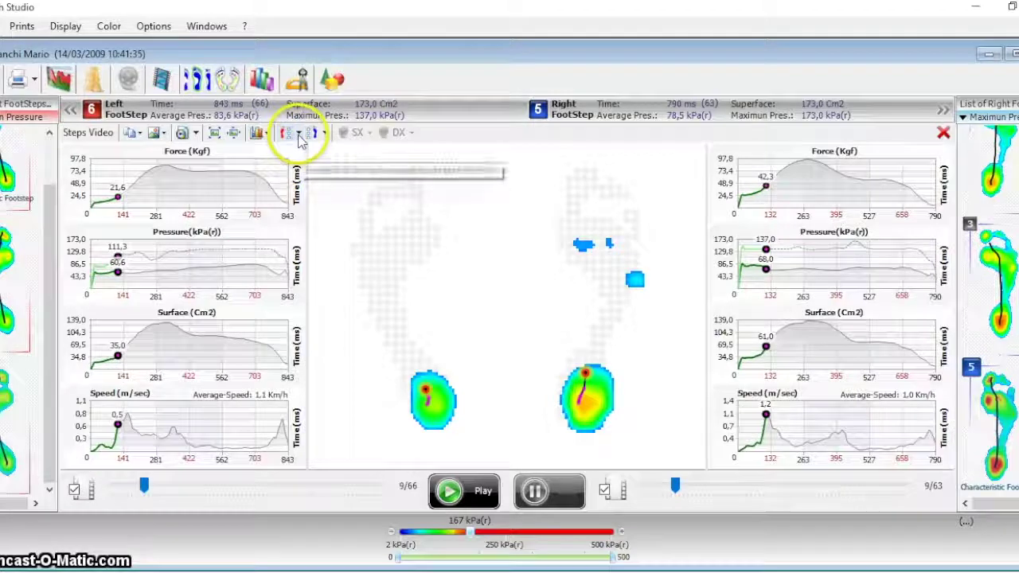
left_click(301, 137)
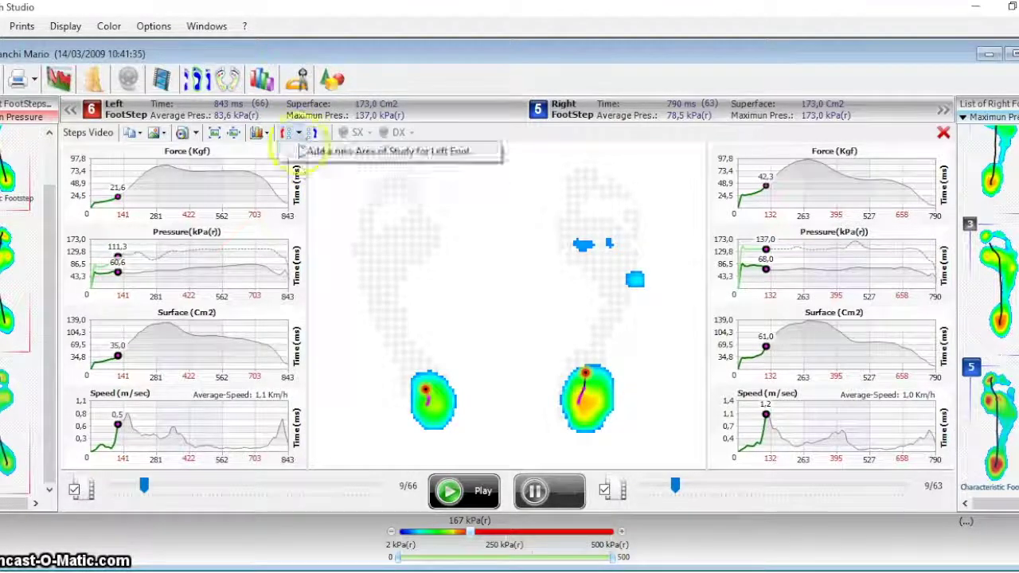
left_click(318, 154)
Save a left-foot area named 'Heel' covering the heel sensors.
mouse_move(580, 397)
left_mouse_down()
mouse_move(637, 408)
mouse_move(630, 360)
left_mouse_up()
left_click(289, 165)
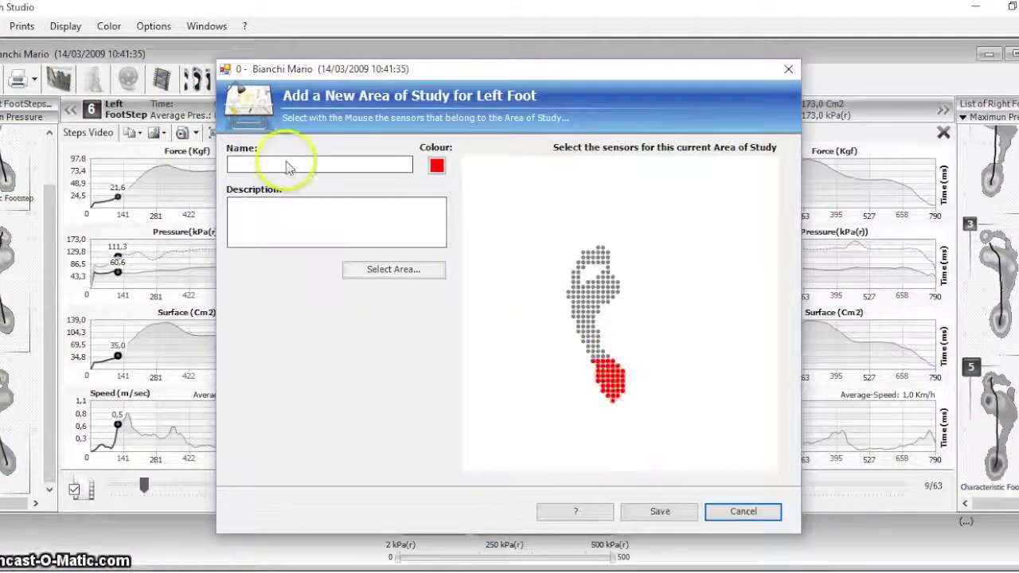
type("Heel")
left_click(660, 511)
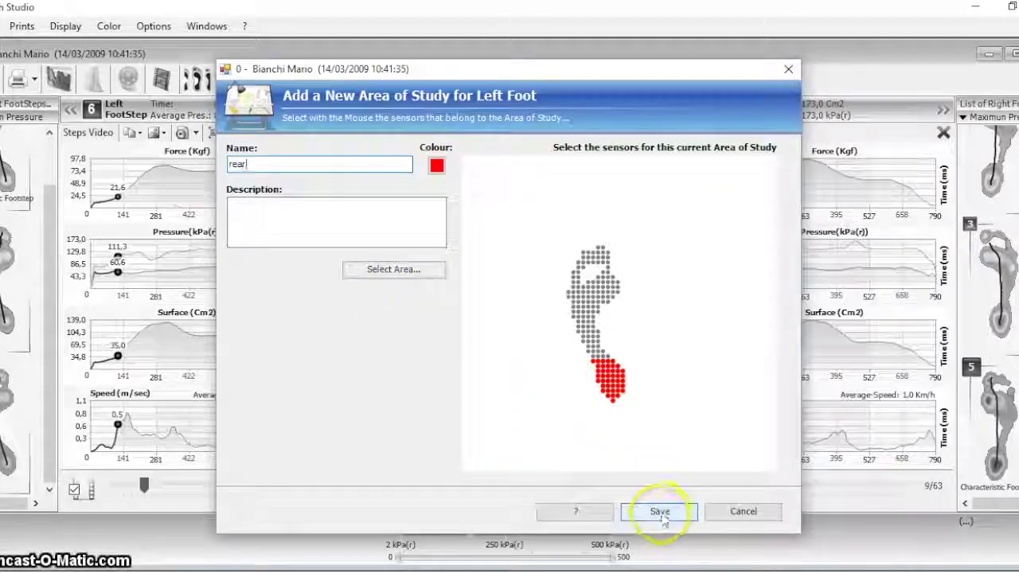
double_click(155, 199)
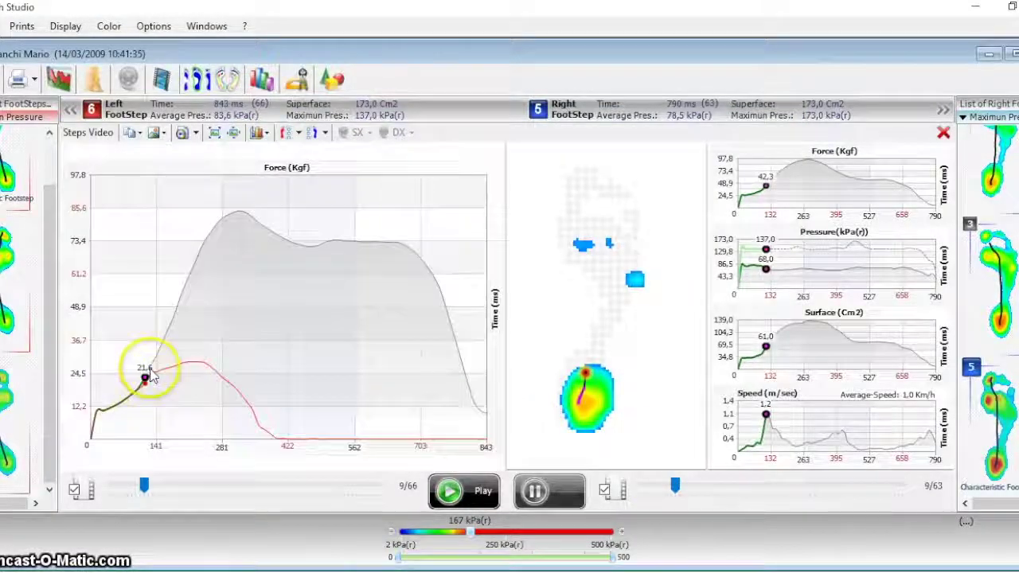
double_click(268, 422)
Add a blue midfoot area of study named 'md'.
left_click(286, 133)
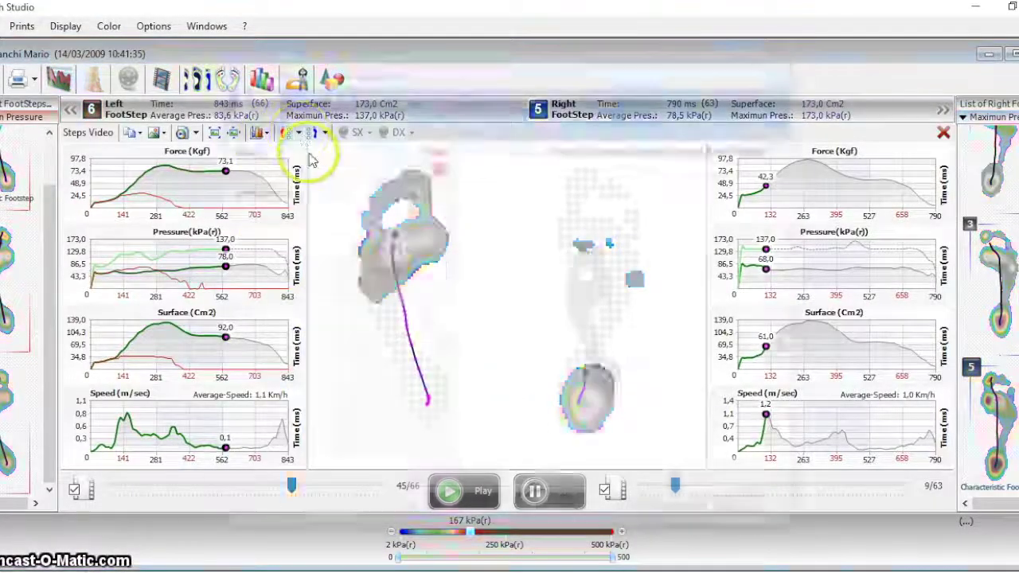
left_click(434, 165)
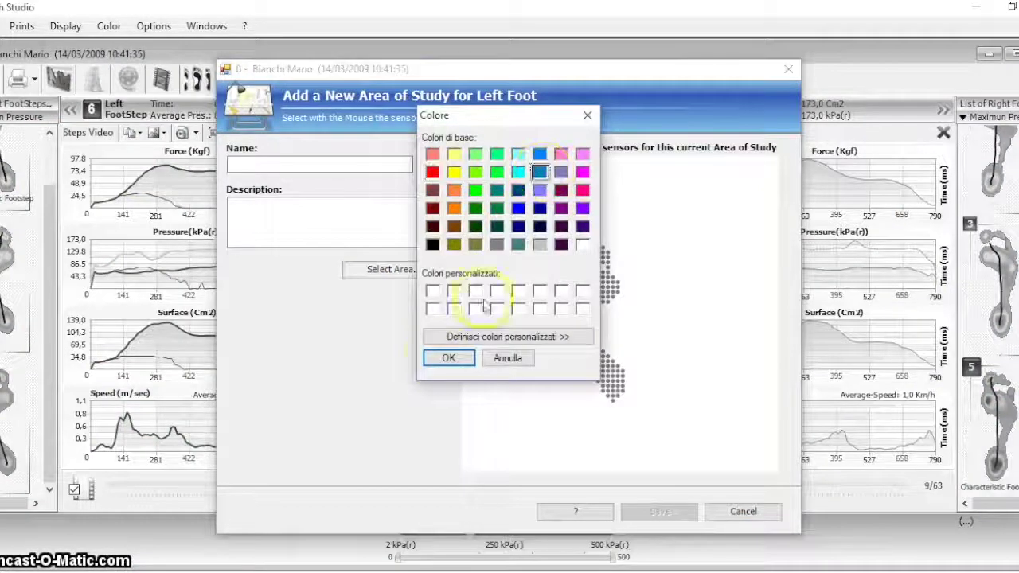
key("Return")
left_click_drag(550, 315, 683, 406)
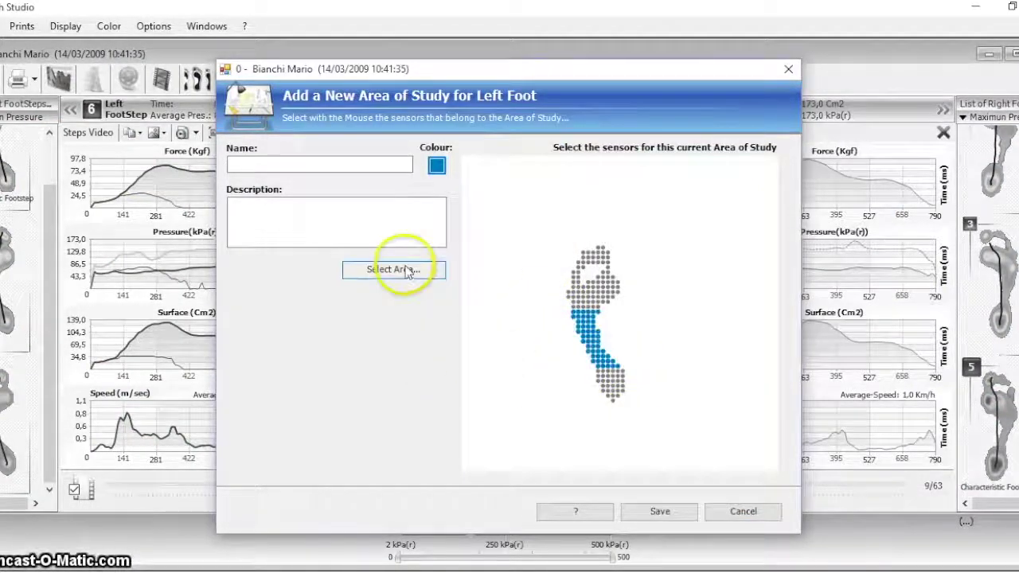
left_click(327, 168)
type("md")
left_click(660, 510)
left_click(214, 179)
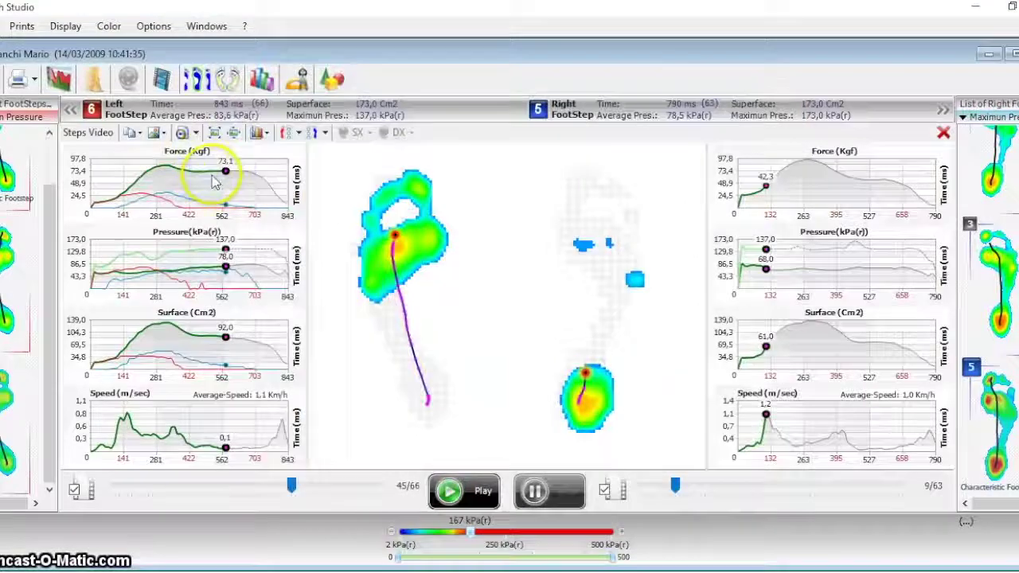
Add a light-yellow forefoot area named 'ant', then check the enlarged left force chart.
left_click(258, 133)
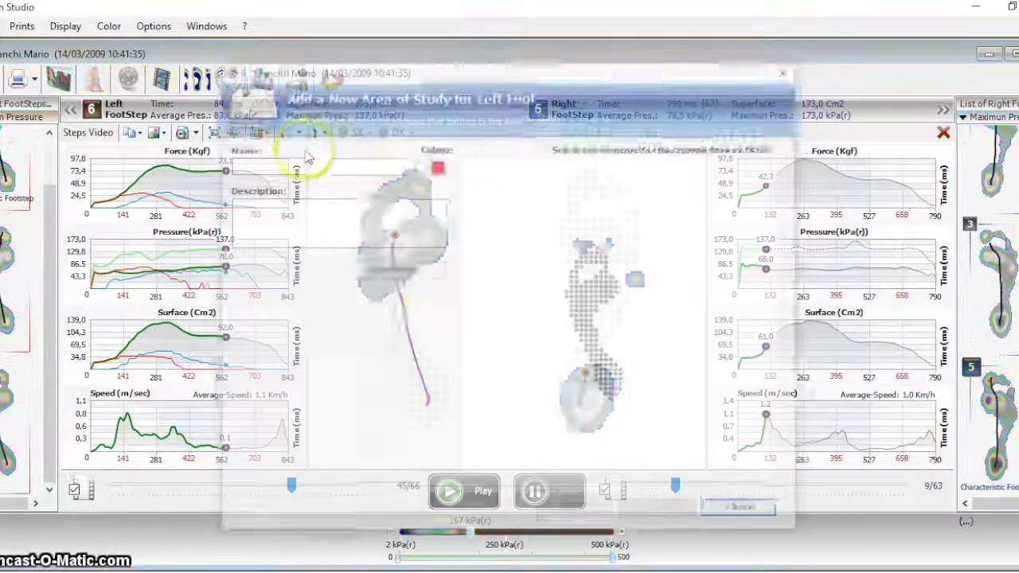
left_click_drag(548, 255, 649, 308)
left_click(437, 166)
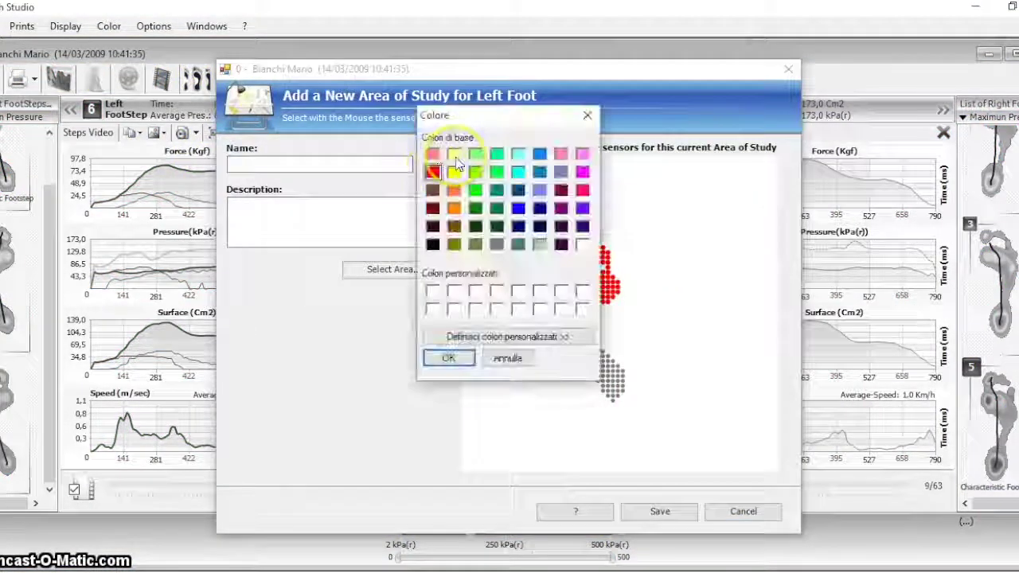
left_click(454, 154)
left_click(449, 359)
left_click(295, 169)
type("ant")
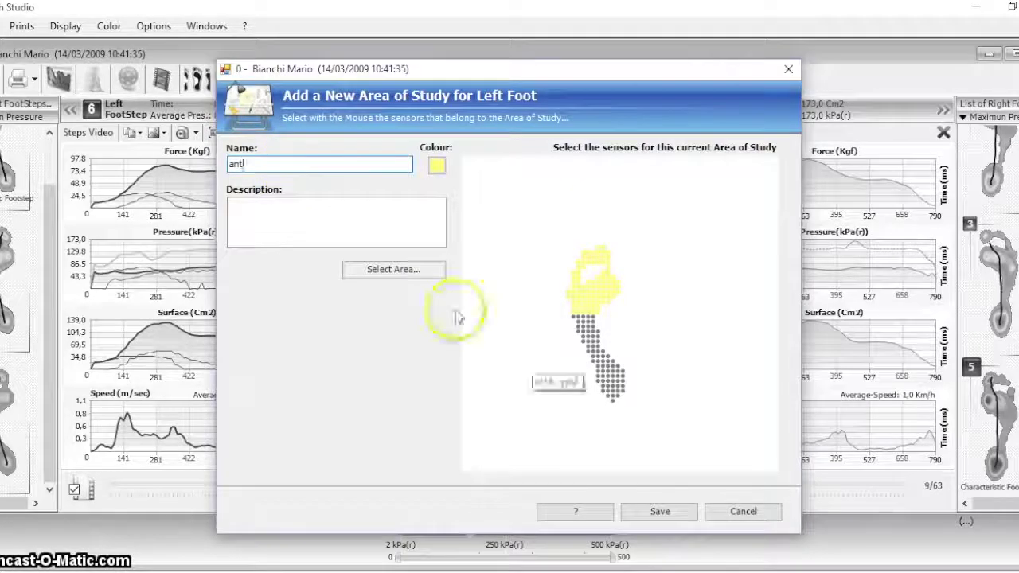
left_click(660, 514)
left_click(229, 199)
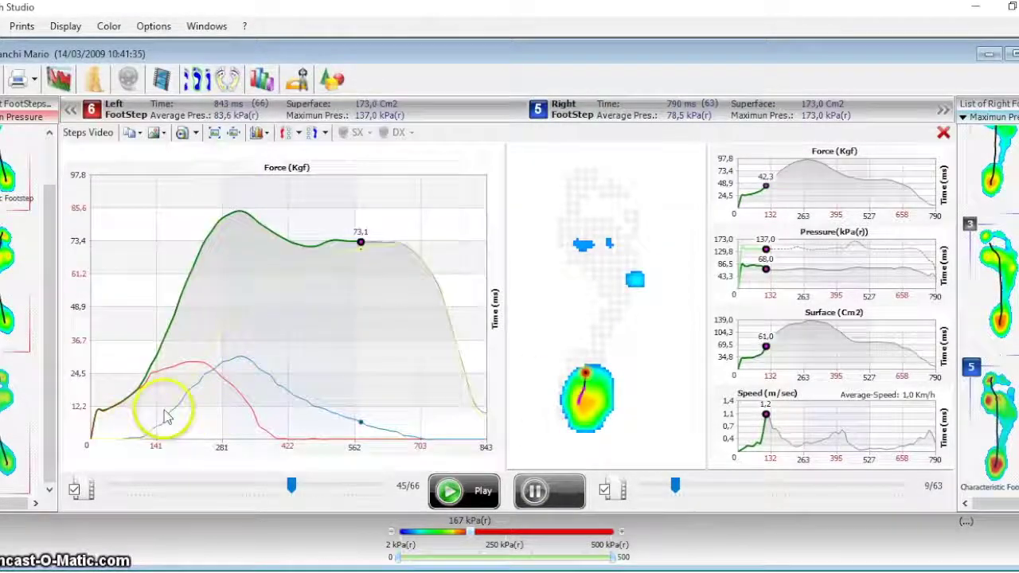
left_click(331, 386)
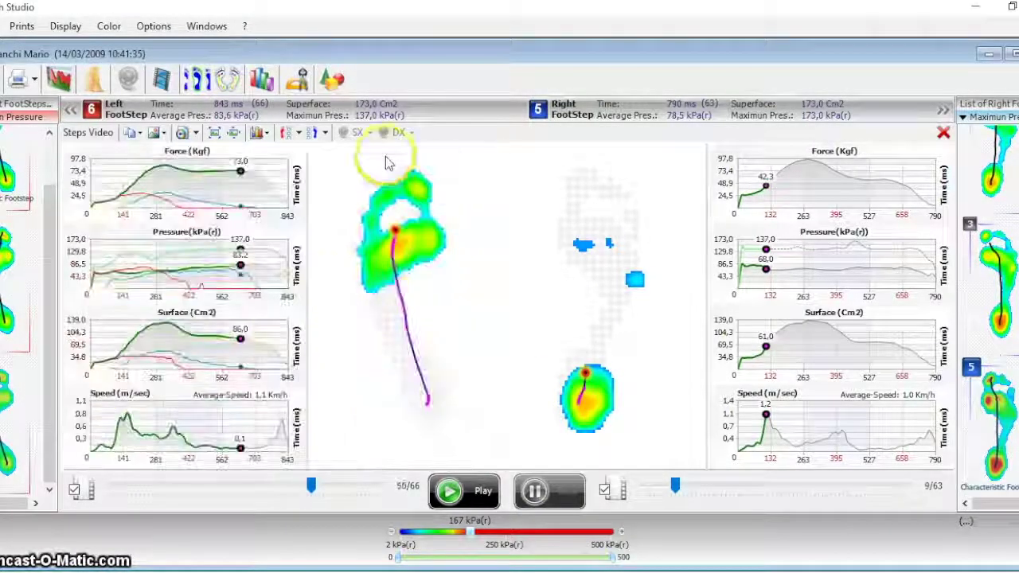
Drag the left footstep's Phase 1/2 boundary to split phases 43,1%, 26,9% and 30,0%.
left_click(162, 79)
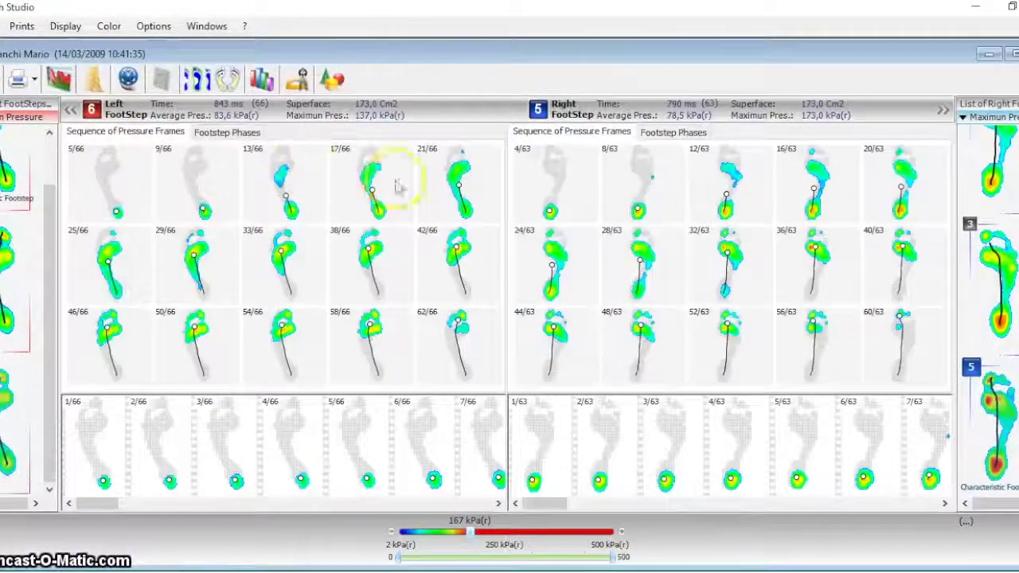
left_click(231, 133)
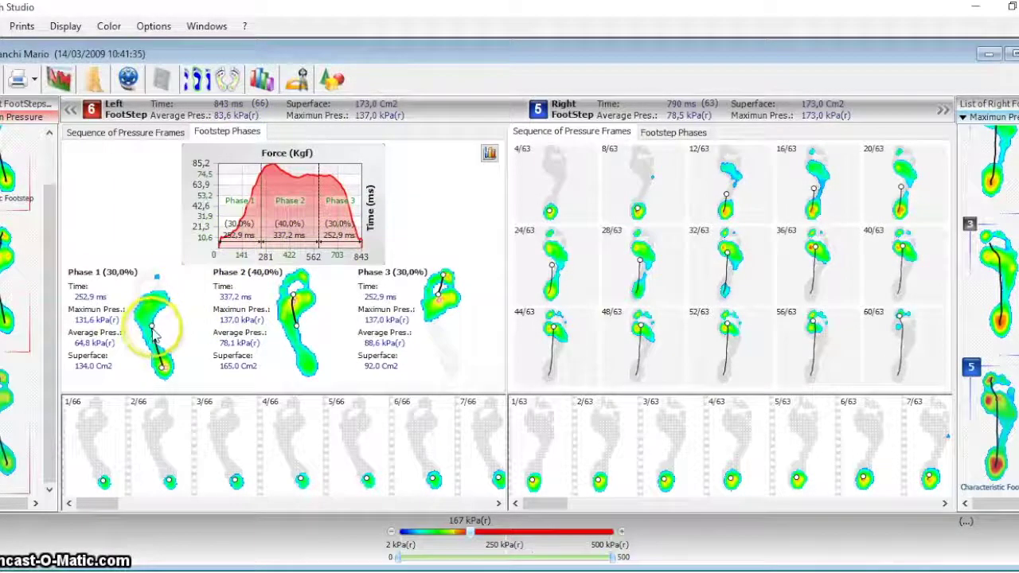
left_click_drag(95, 503, 250, 283)
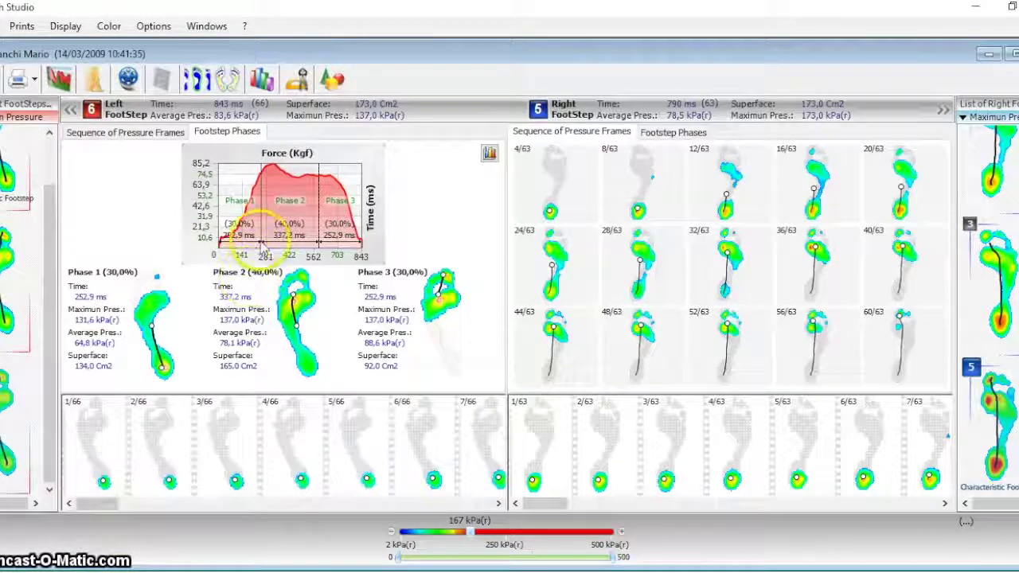
left_click_drag(262, 241, 243, 252)
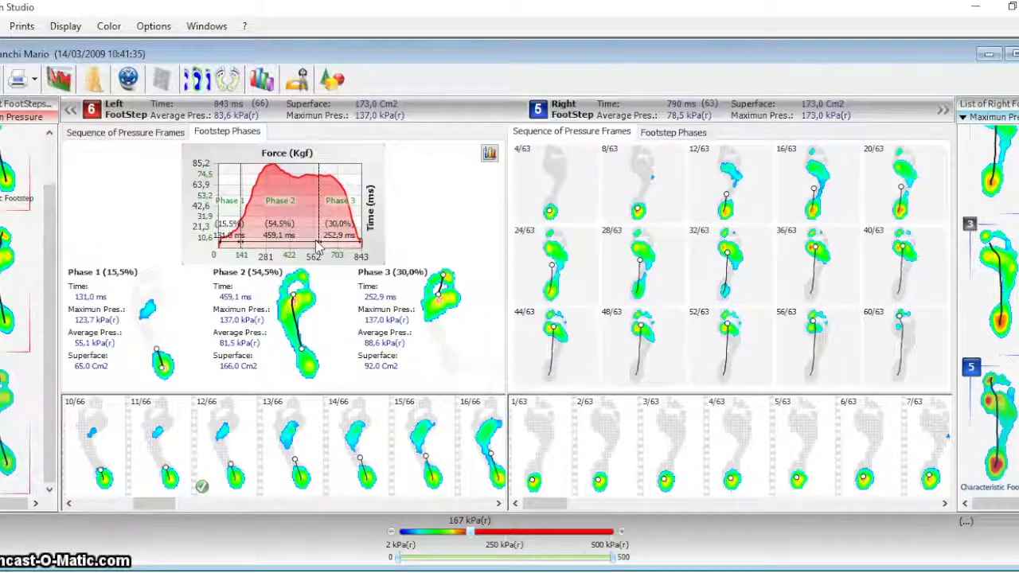
left_click_drag(317, 246, 277, 256)
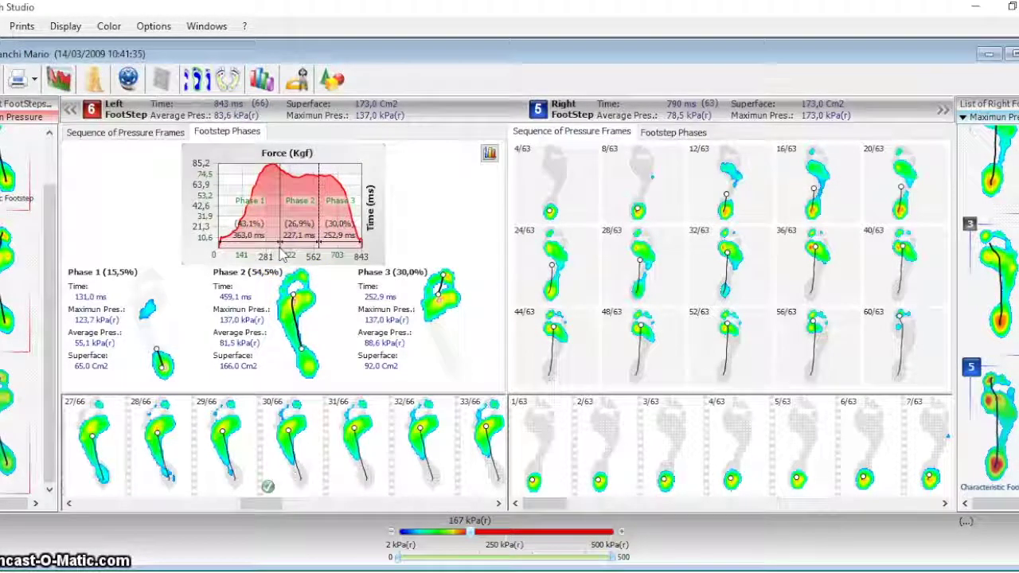
left_click(320, 328)
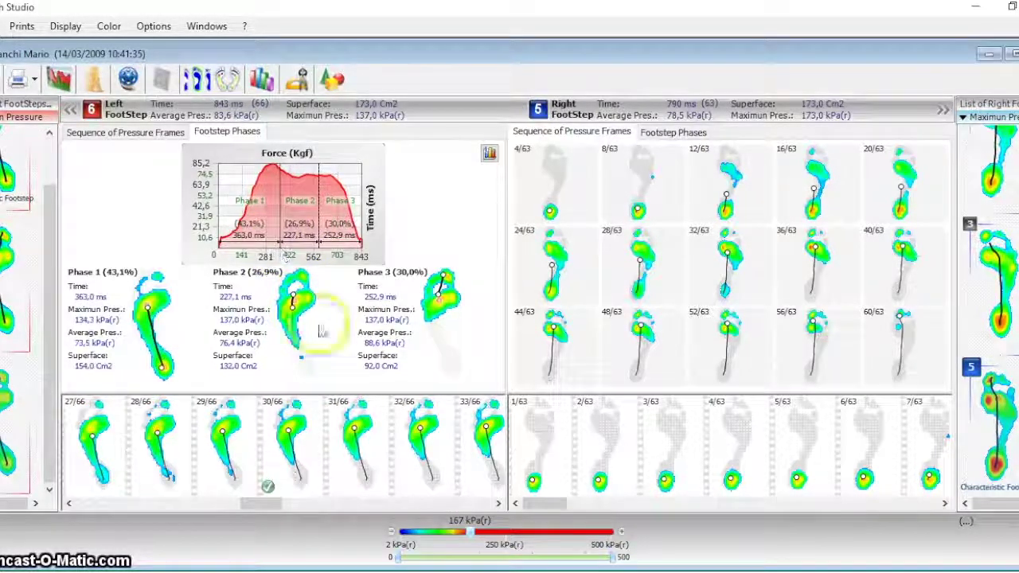
left_click(490, 154)
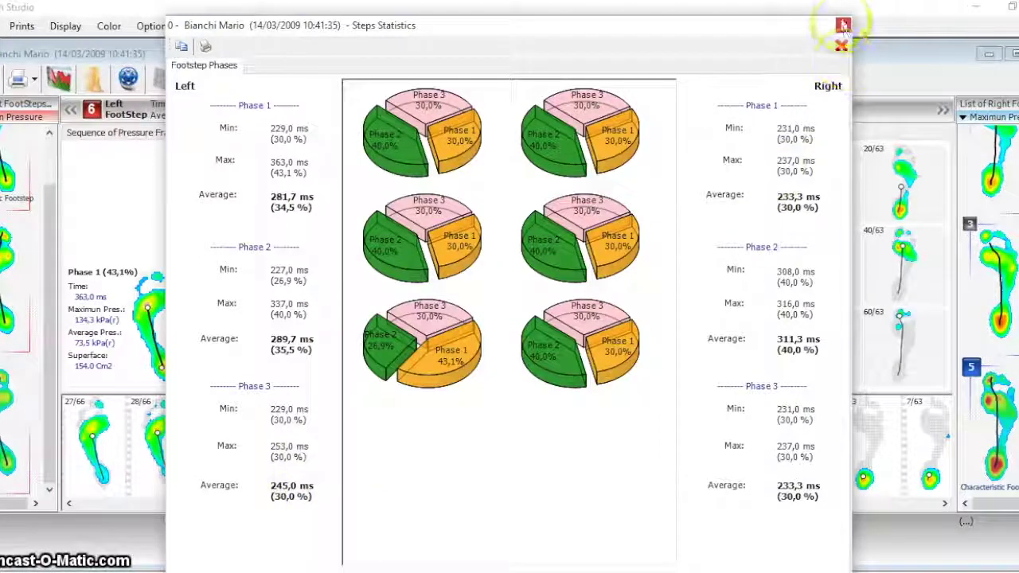
Close the phase statistics and show foot typology: left arch index 23,11%, right 18,40%.
left_click(843, 26)
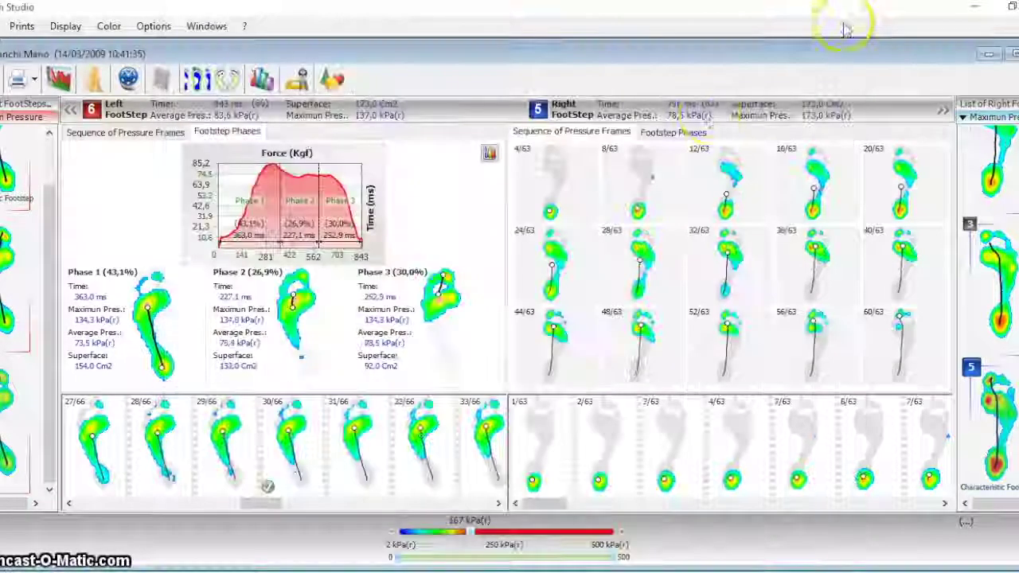
left_click(200, 81)
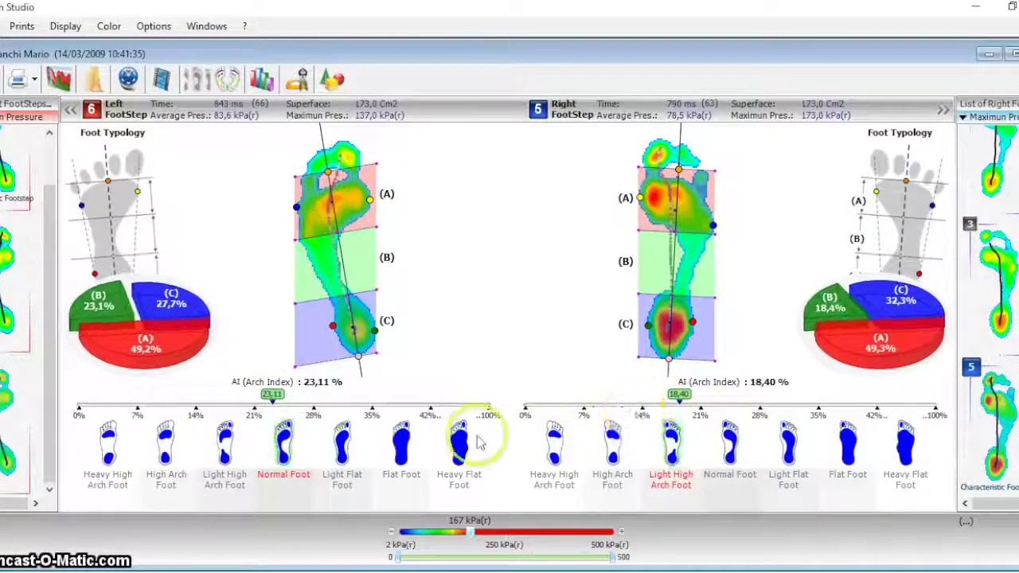
Show foot areas without max/average pressure, hiding left T 2,3,4,5, M F and M H curves.
left_click(229, 80)
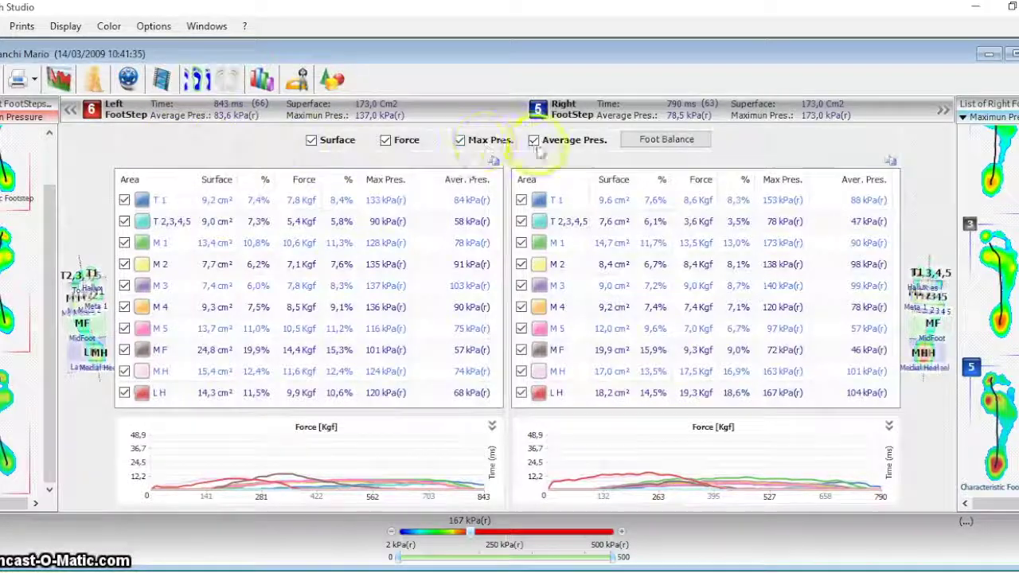
left_click(533, 140)
left_click(460, 140)
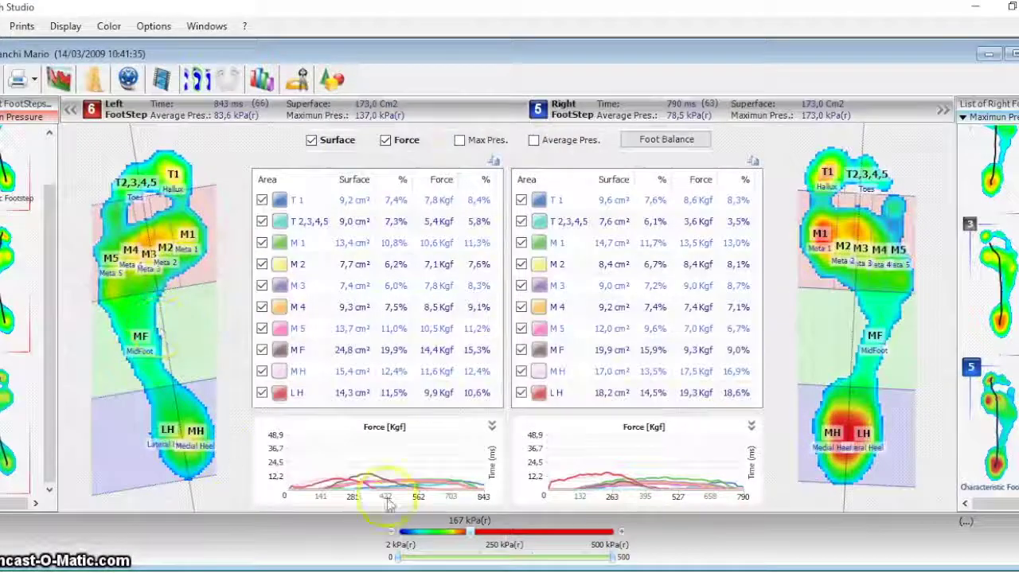
left_click(388, 471)
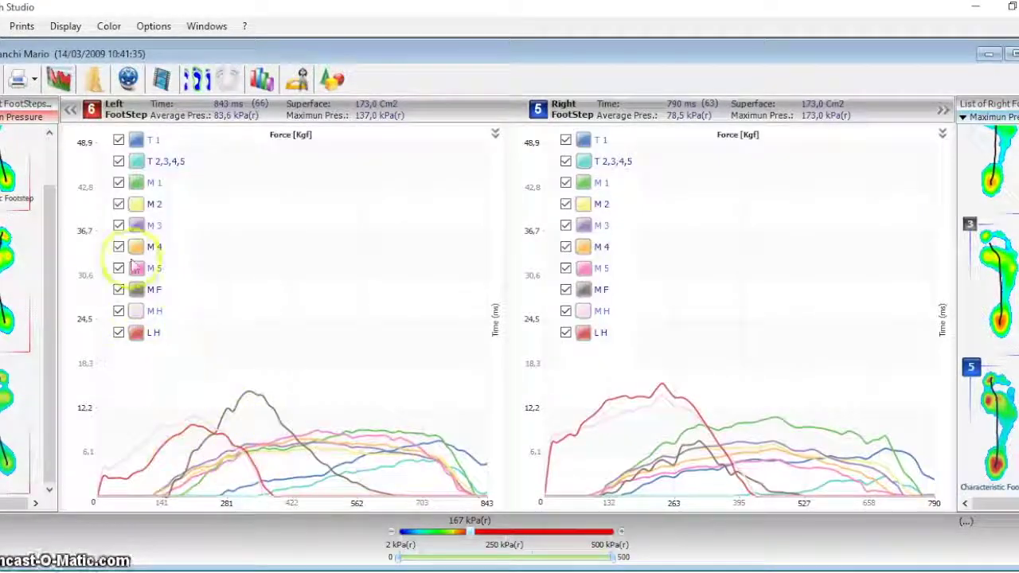
left_click(118, 161)
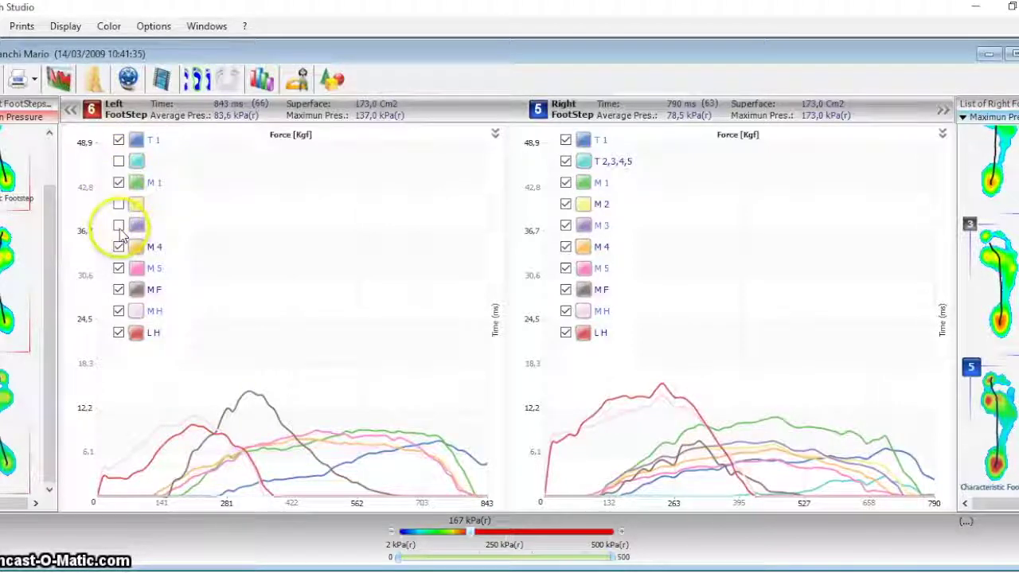
left_click(118, 289)
left_click(118, 310)
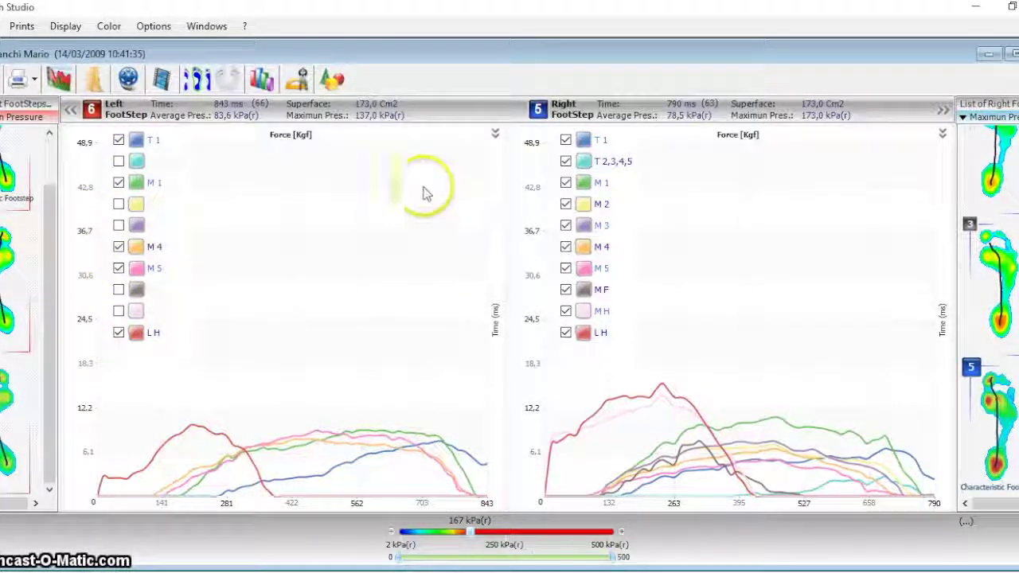
Return to the foot maps and area tables, briefly viewing the foot balance graphs.
left_click(350, 184)
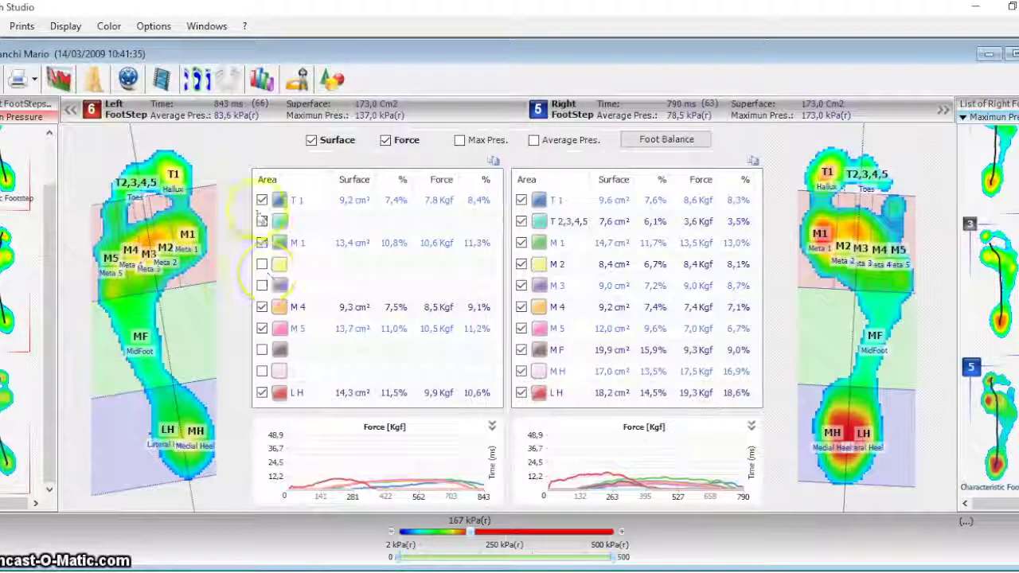
left_click(667, 141)
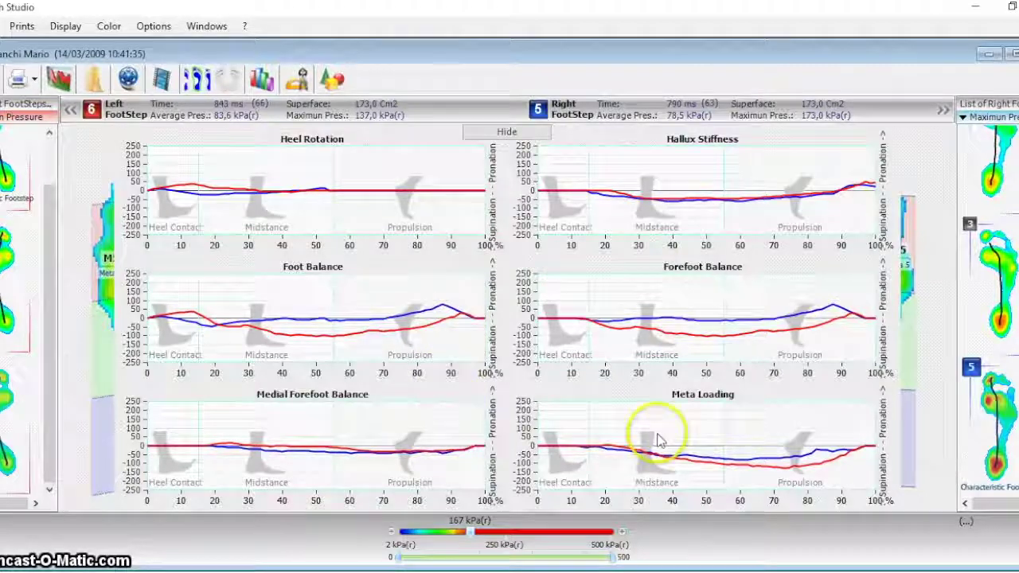
left_click(509, 132)
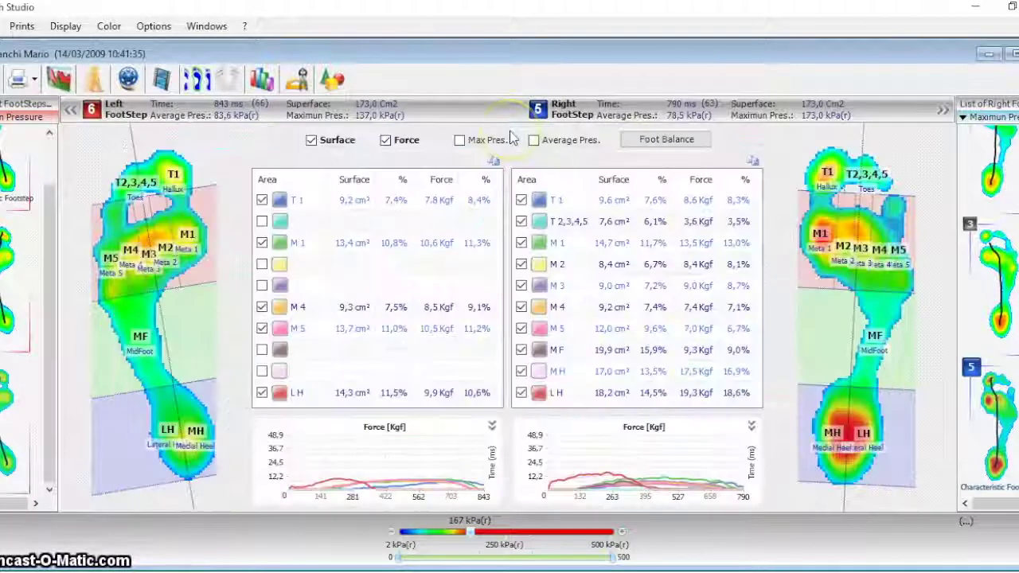
Review the step comparison charts, then play and stop the 3D pressure animation.
left_click(262, 78)
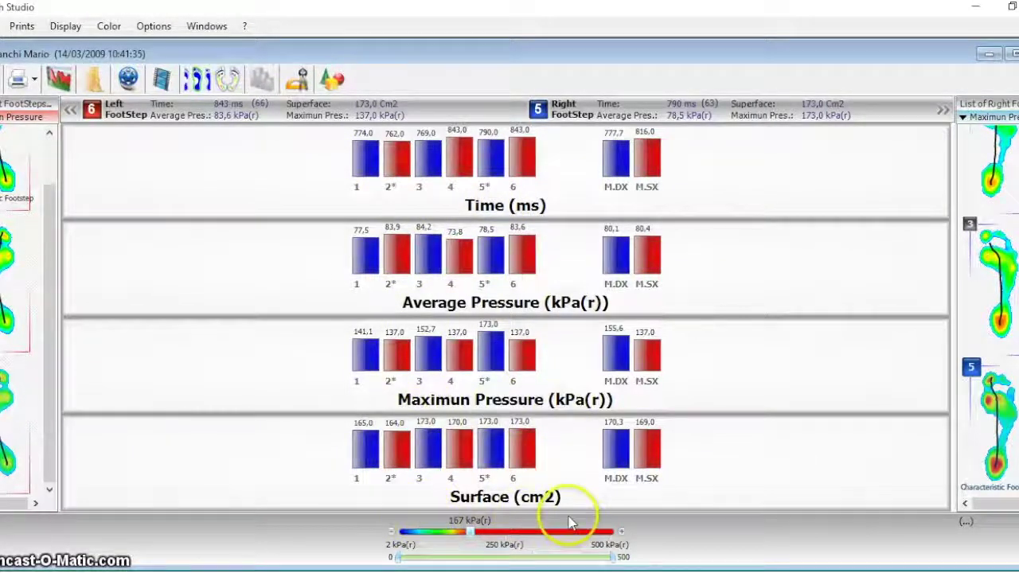
left_click(332, 80)
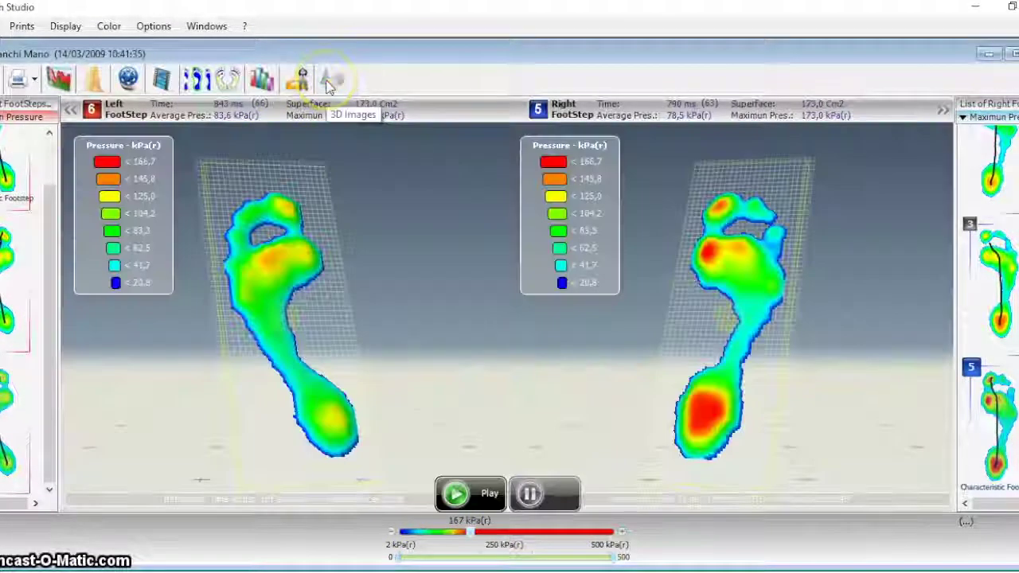
left_click(470, 497)
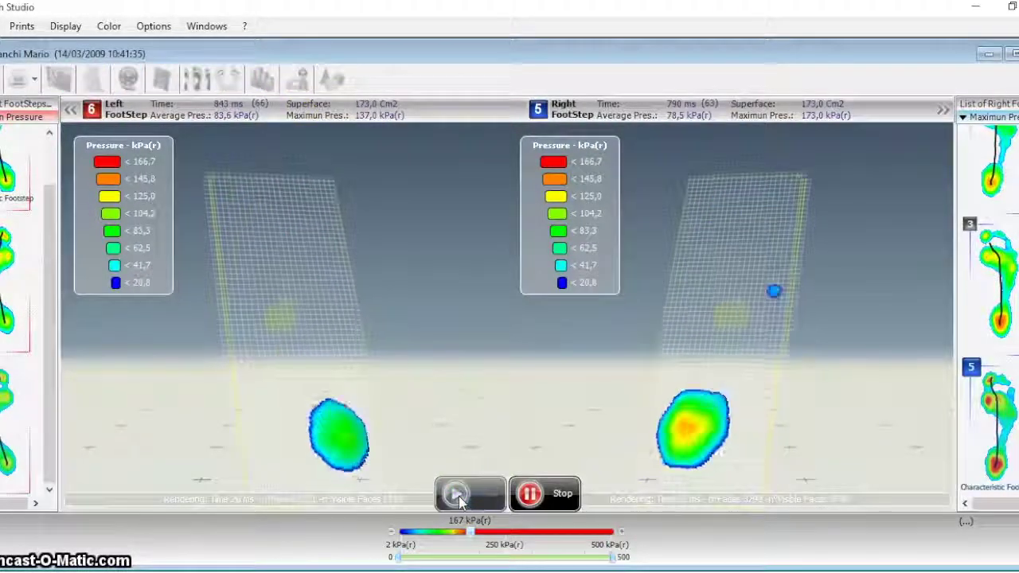
left_click(532, 496)
left_click(267, 228)
Show the pressure-map overview for left footstep 2 and right footstep 5.
left_click(297, 78)
left_click(27, 193)
left_click(230, 275)
Print-preview the dynamic analysis report, then close the patient's analysis window.
left_click(19, 78)
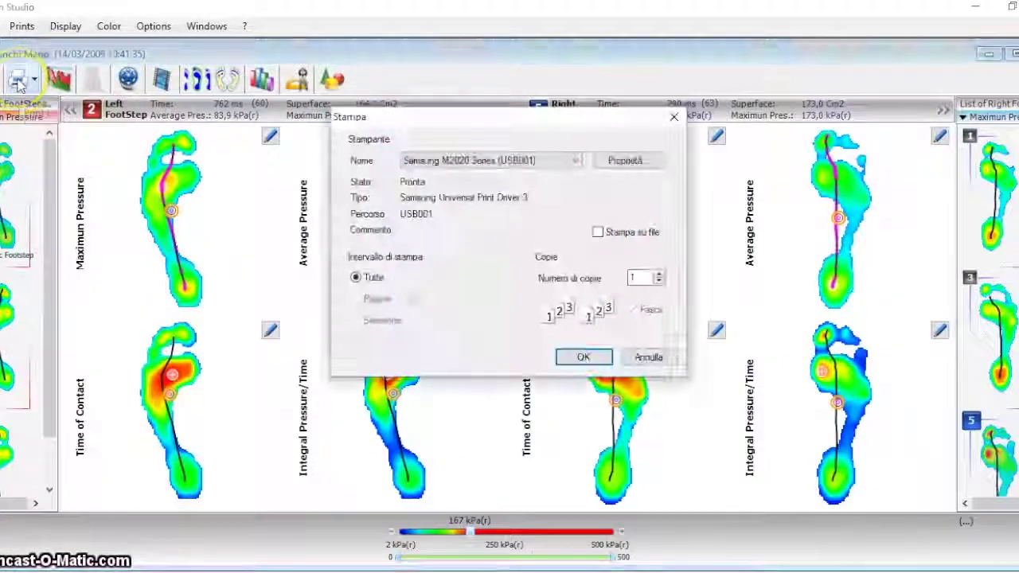
left_click(582, 357)
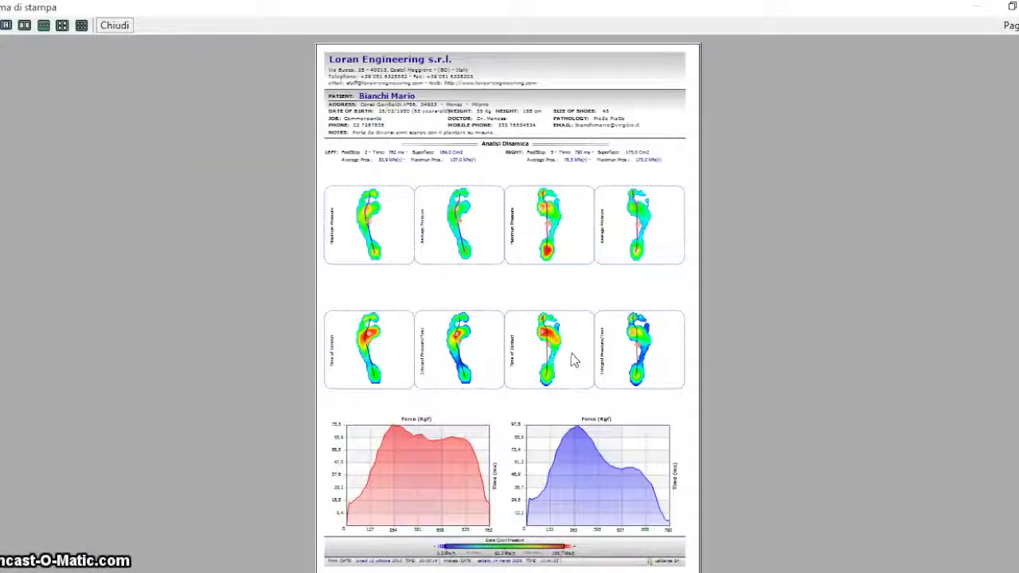
left_click(114, 24)
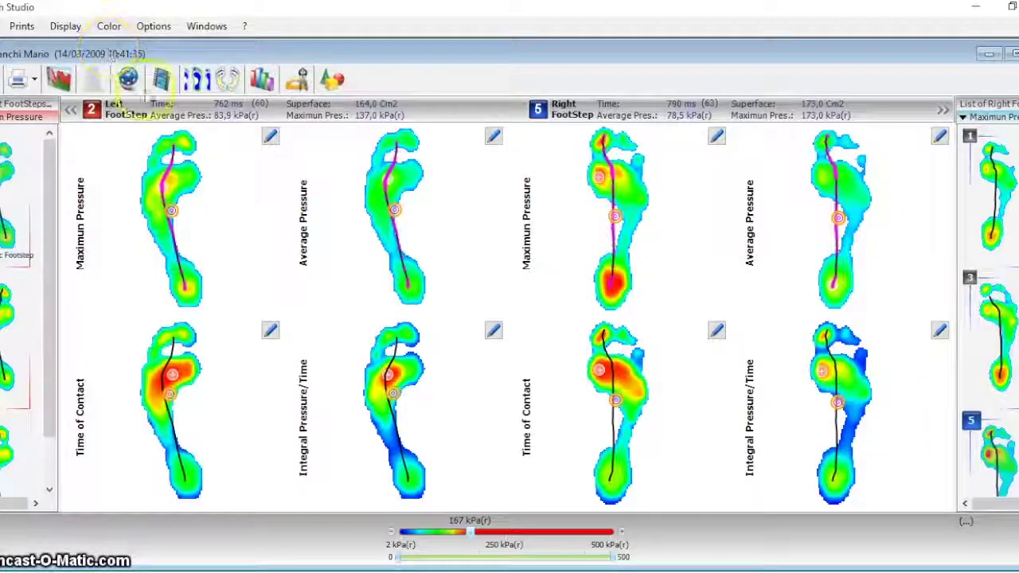
left_click(1013, 53)
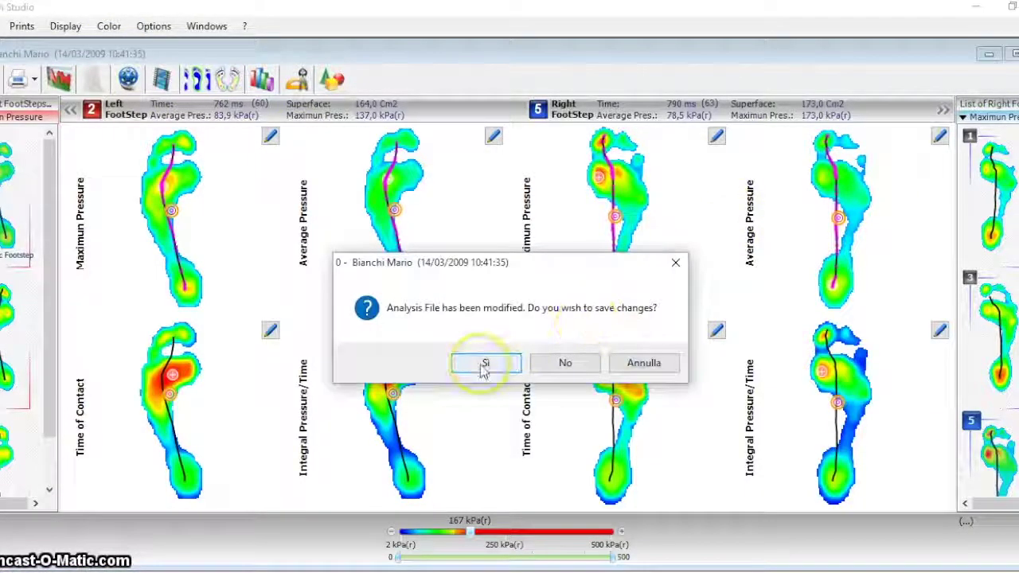